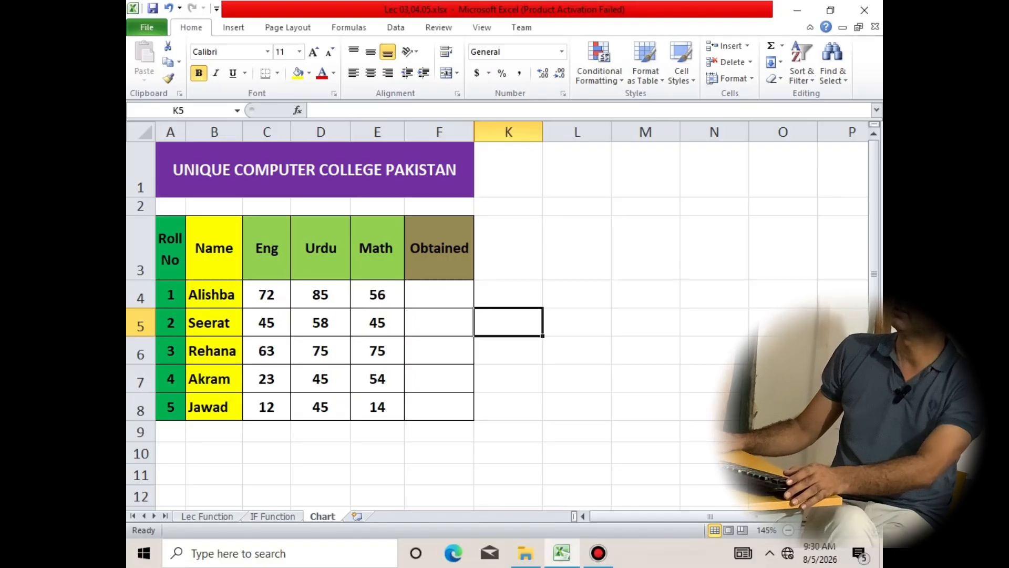
Step: Preview a Greater Than 48.5 highlight rule with Green Fill with Dark Green Text on the marks in C4:E8, and cancel it
drag(266, 295, 378, 407)
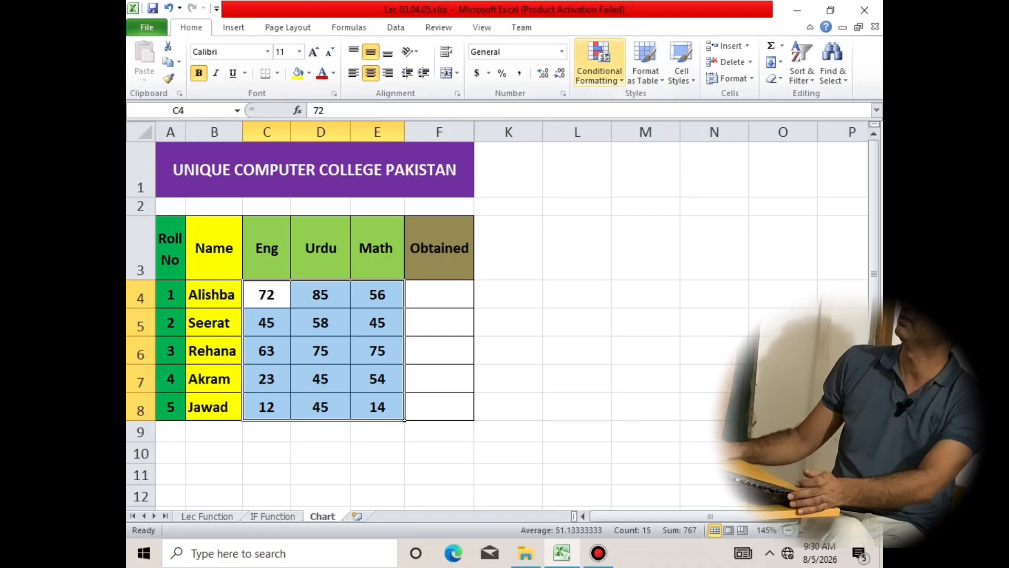
click(599, 66)
mouse_move(647, 104)
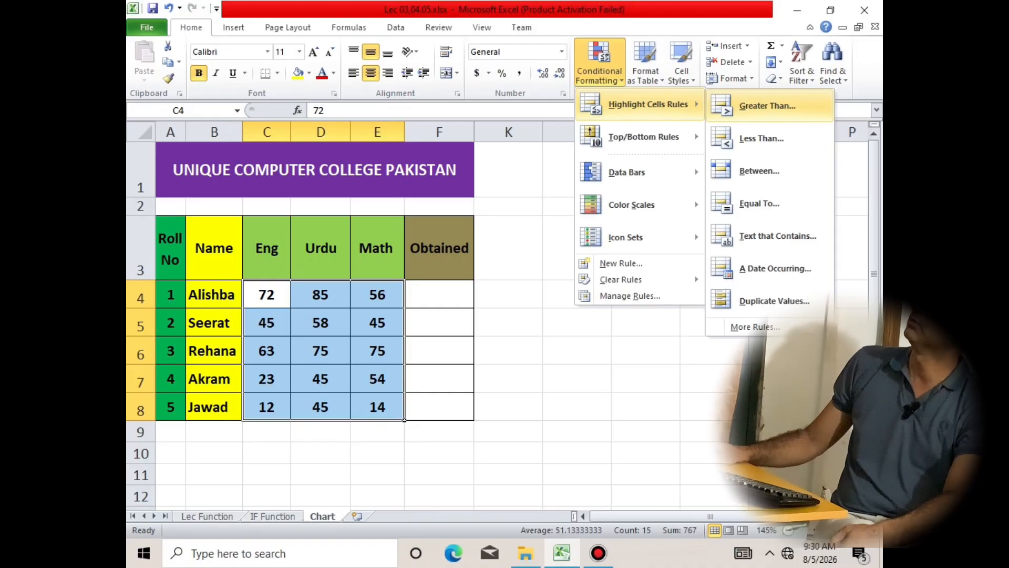
click(767, 106)
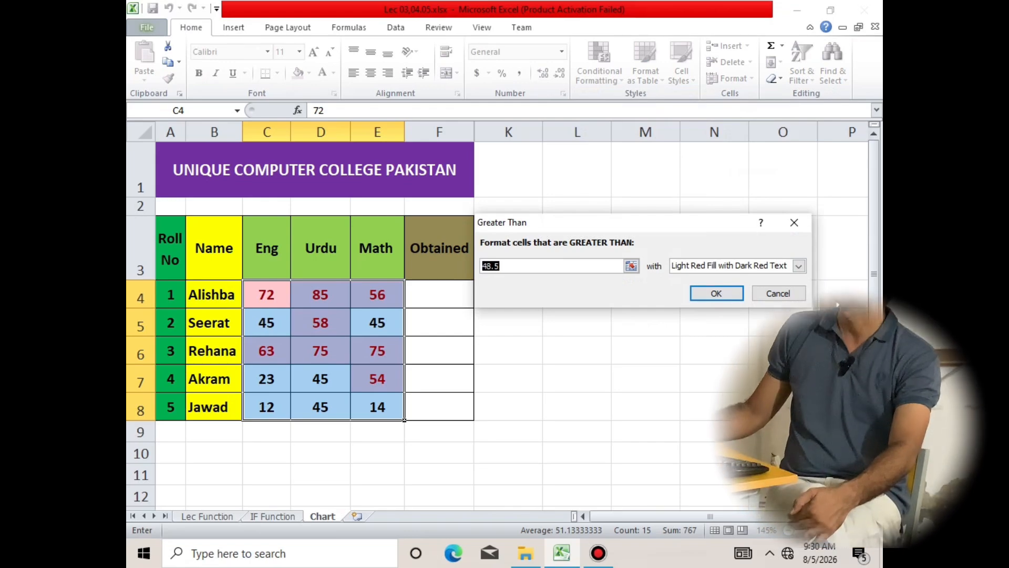
click(799, 266)
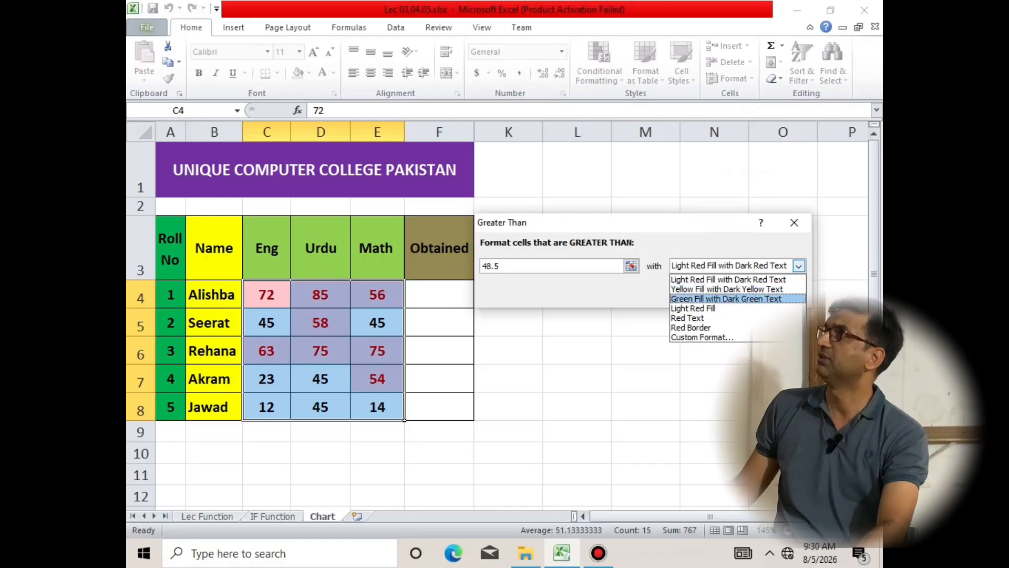
click(726, 299)
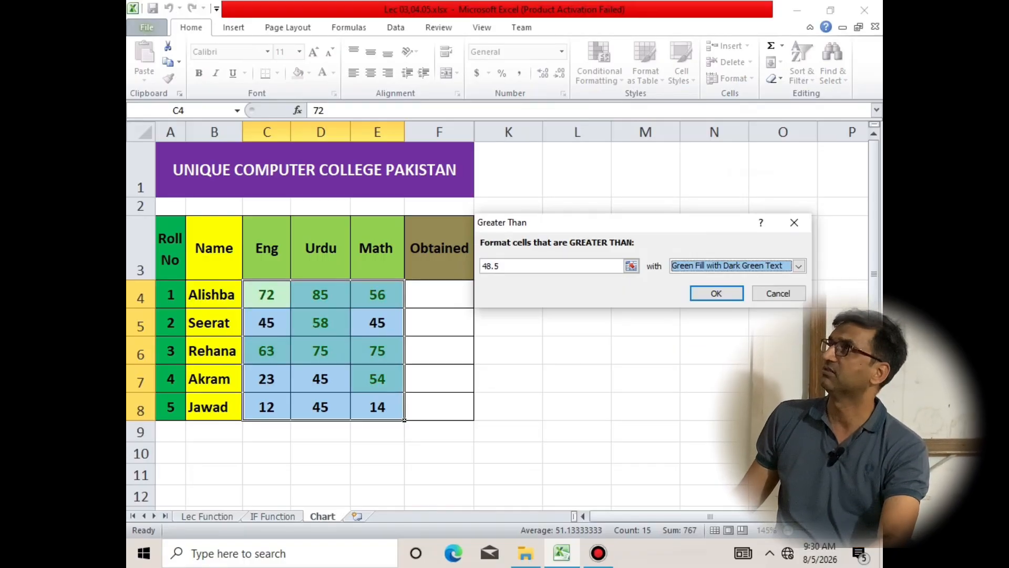
click(799, 266)
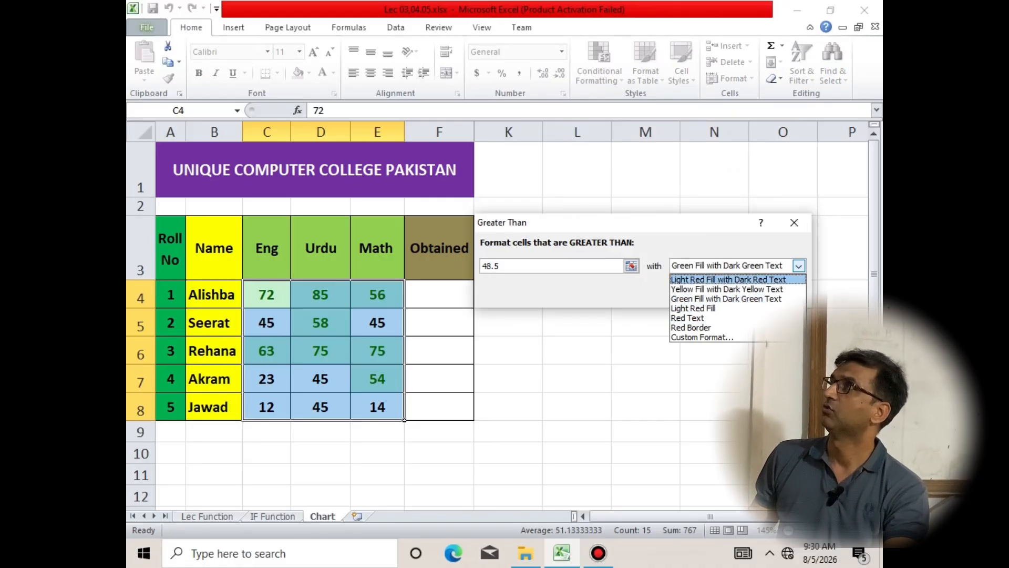
click(795, 223)
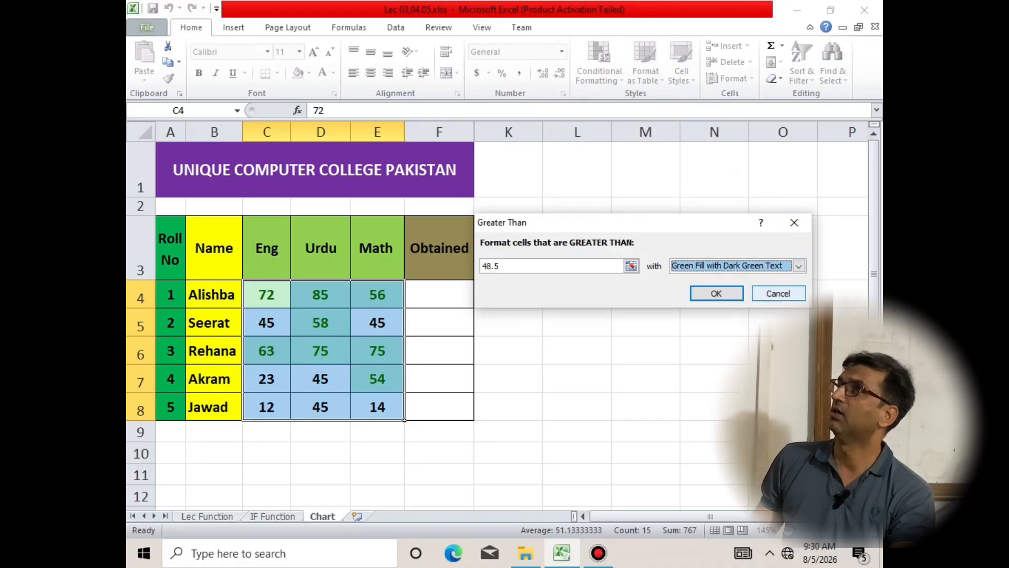
click(794, 223)
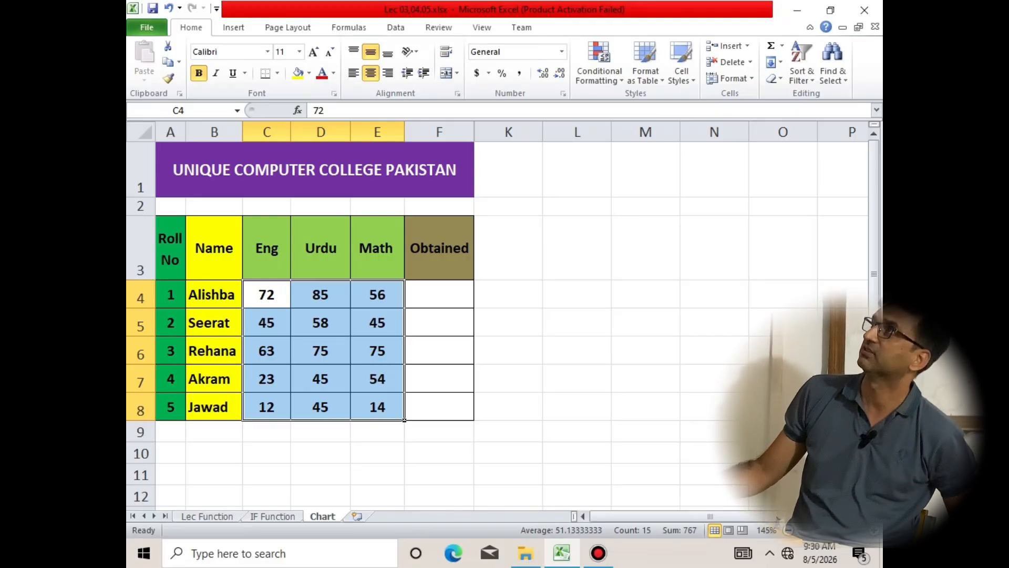
Step: Preview a Bottom 10% rule on the marks in C4:E8, raising the percentage gradually to 27
click(599, 63)
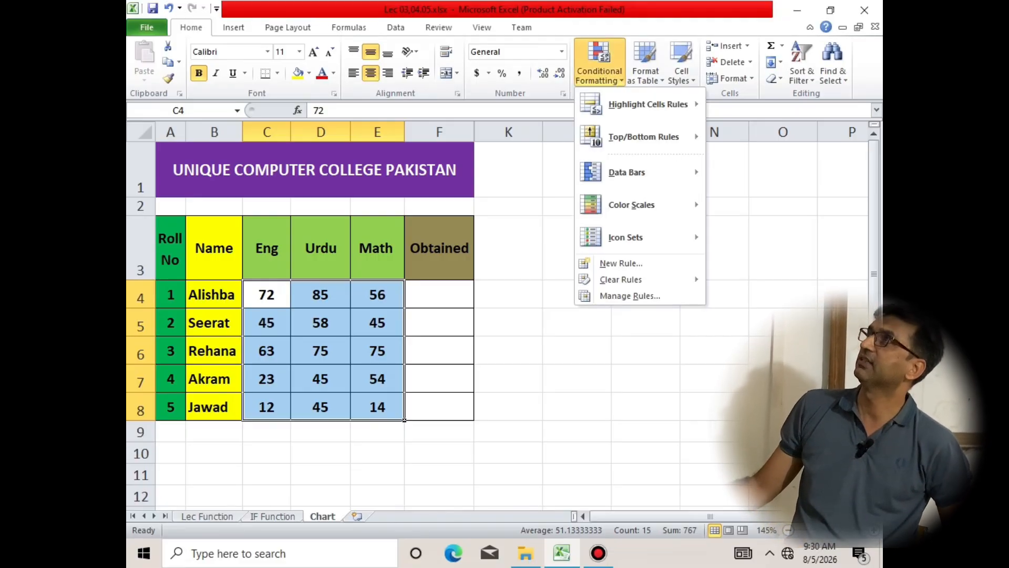
mouse_move(644, 137)
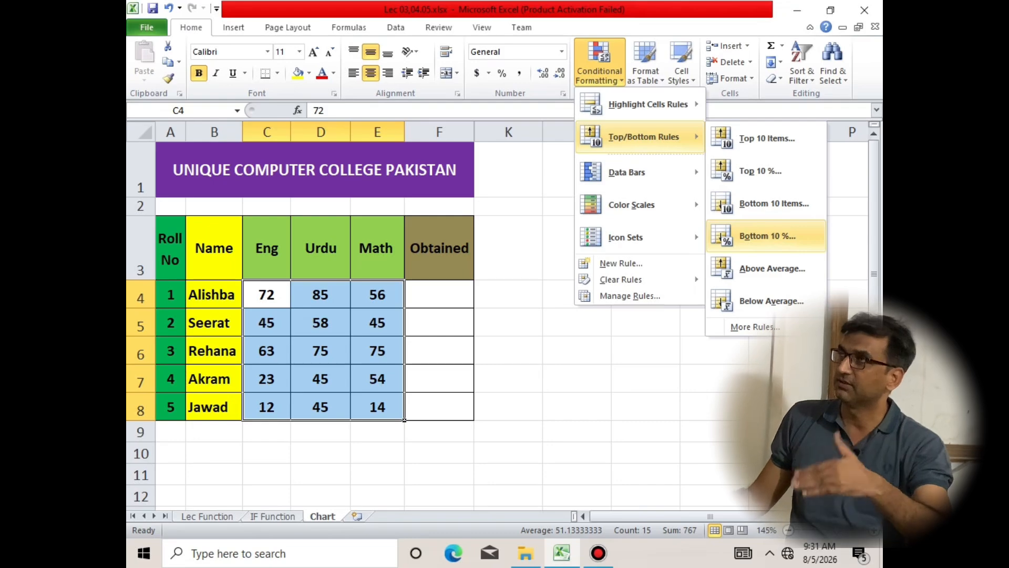
click(768, 236)
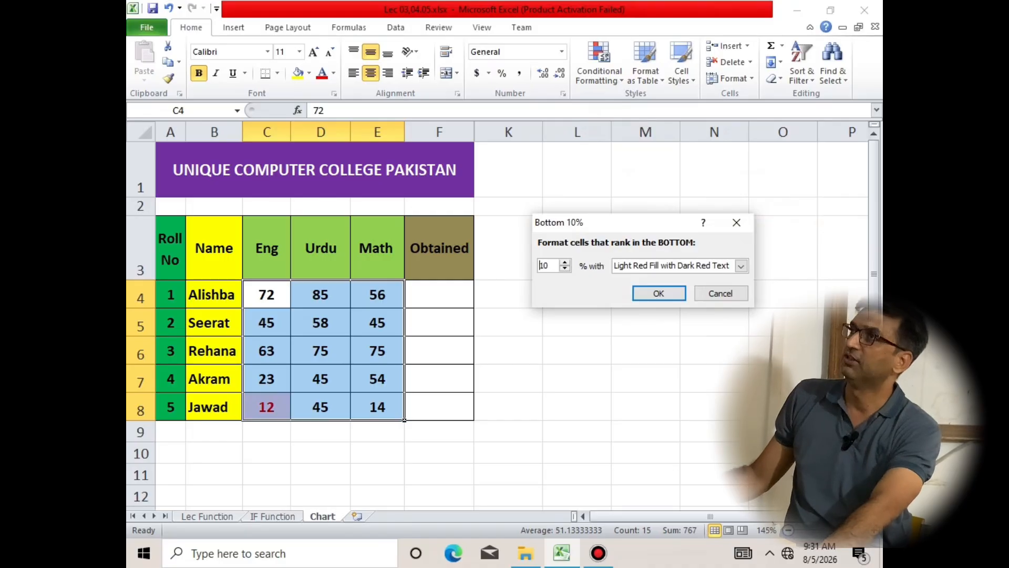
key(Up)
key(Up)
key(Up)
key(Up)
key(Up)
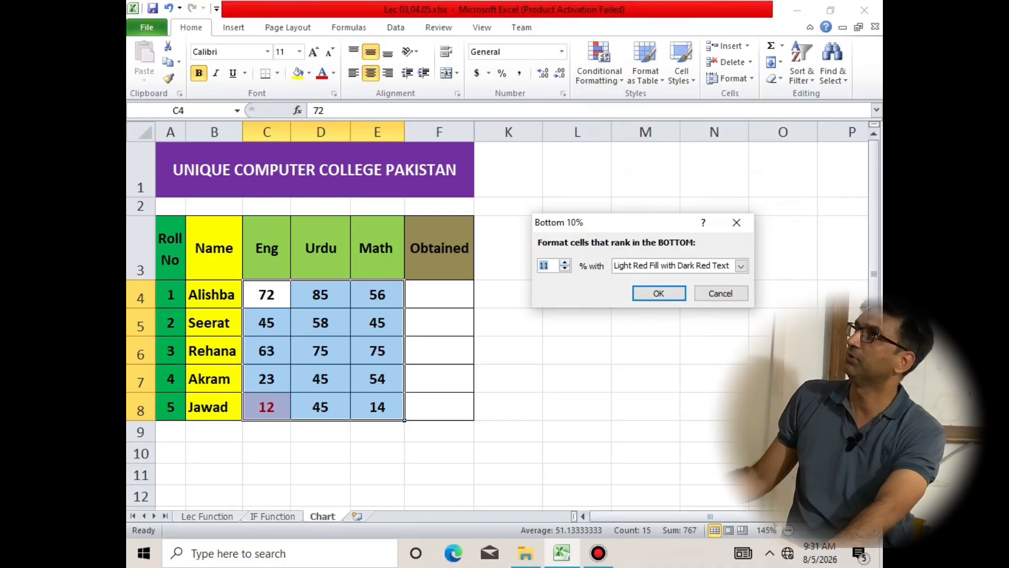
key(Up)
key(Up)
key(Up)
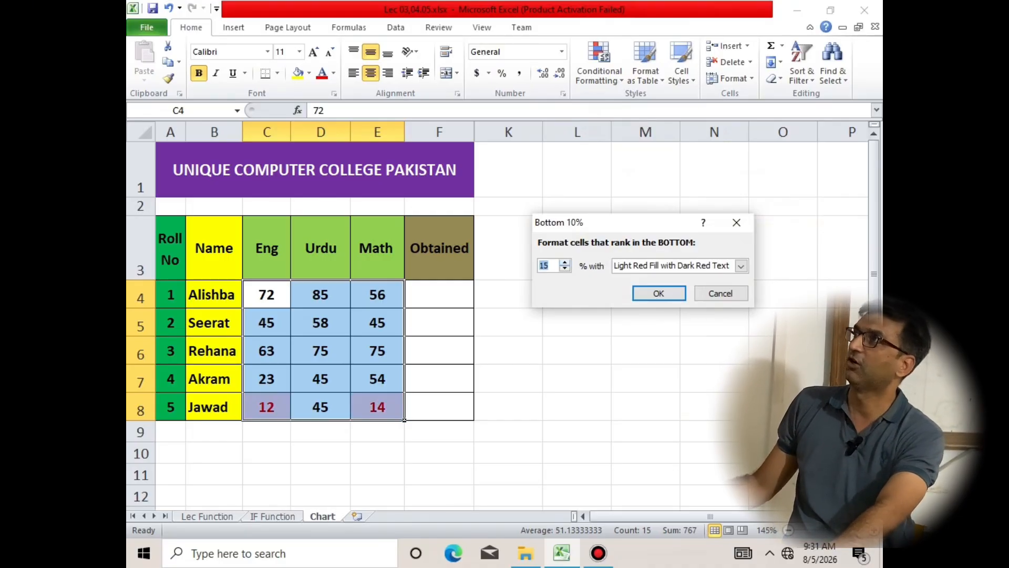
key(Up)
key(Up)
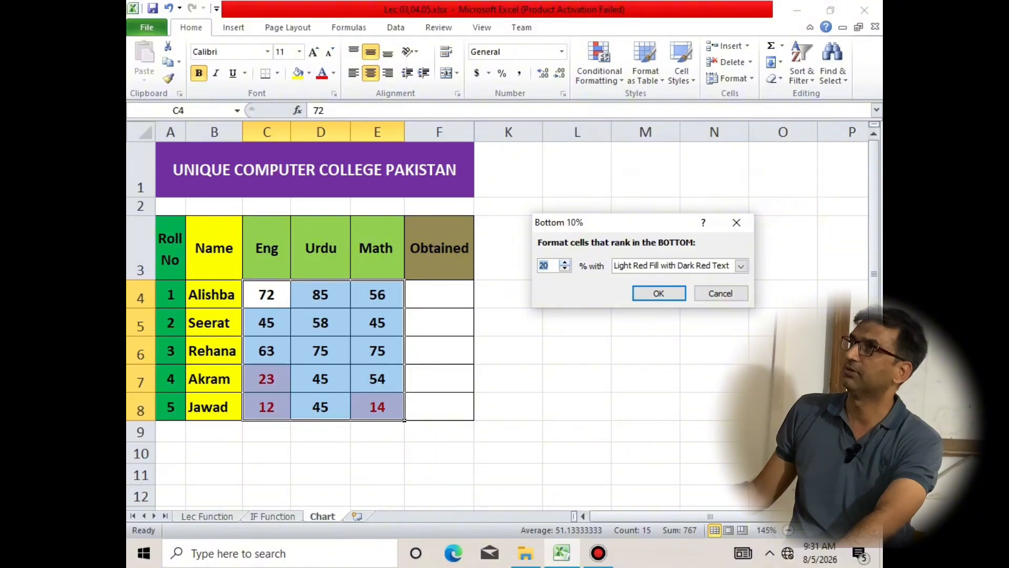
key(Up)
key(Up)
key(Up)
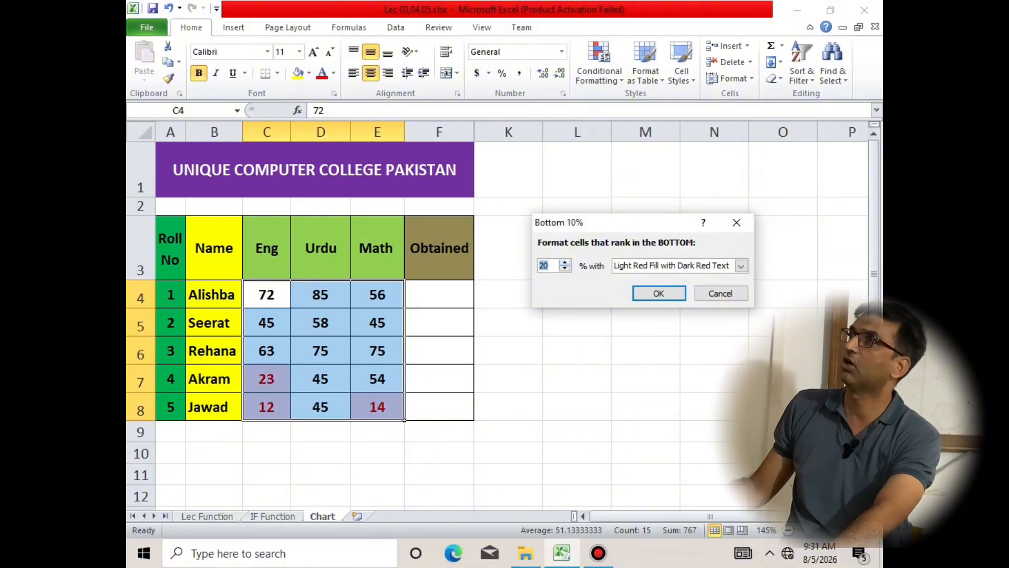
key(Up)
key(Up)
key(Up)
key(Up)
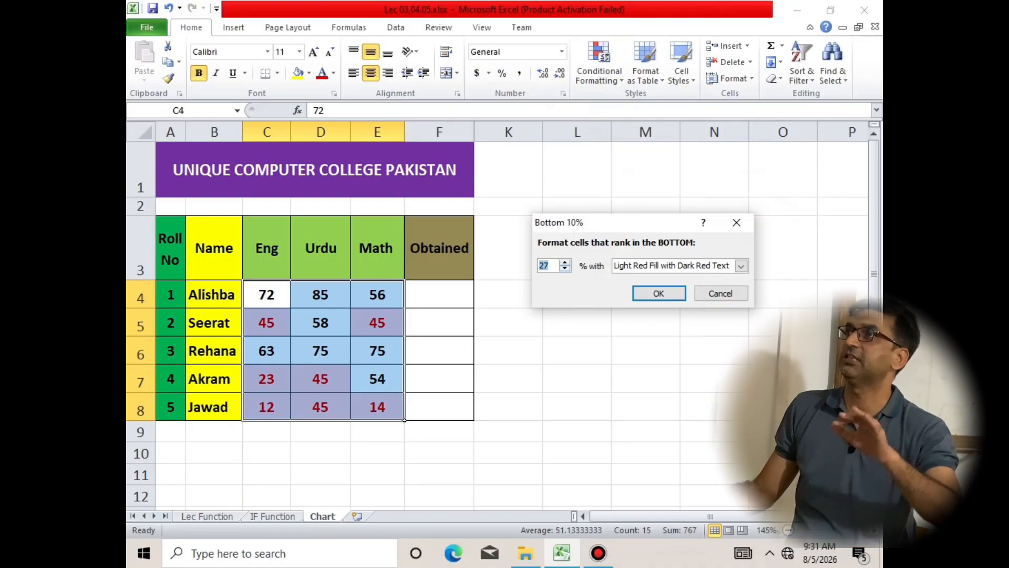
Step: Lower the percentage of the bottom-ranking rule gradually to 10
key(Down)
key(Down)
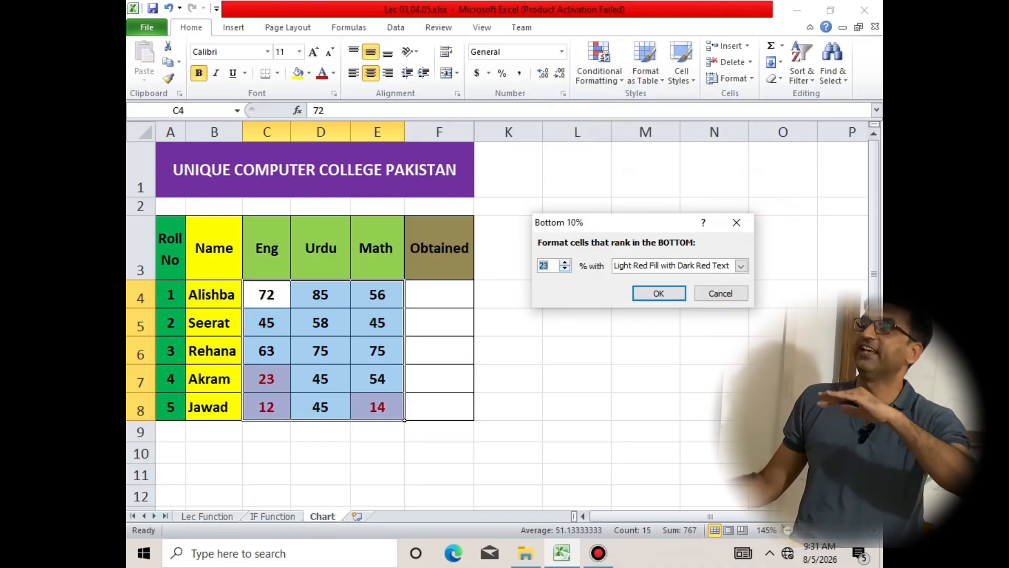
key(Down)
key(Down)
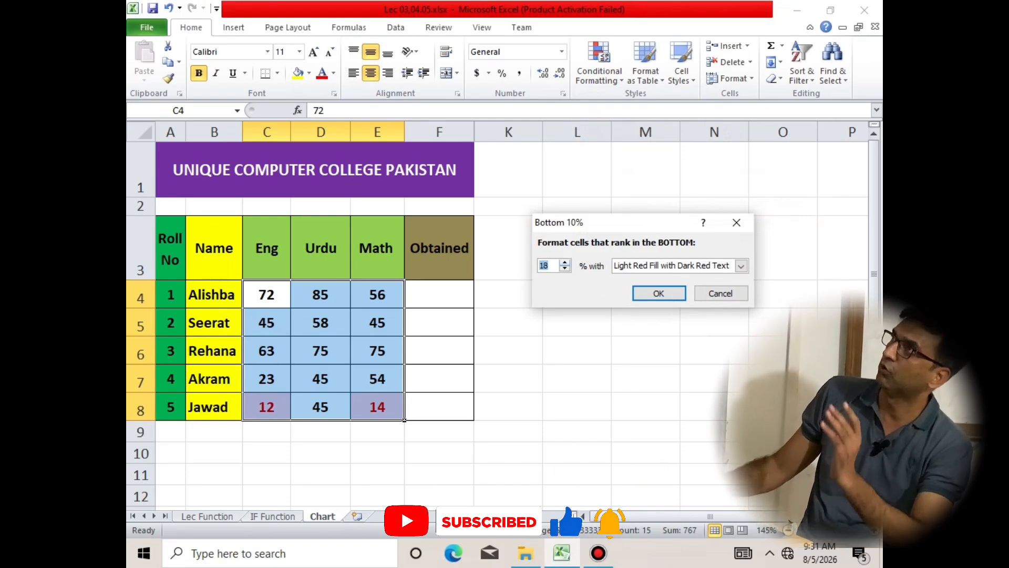
click(564, 268)
click(564, 268)
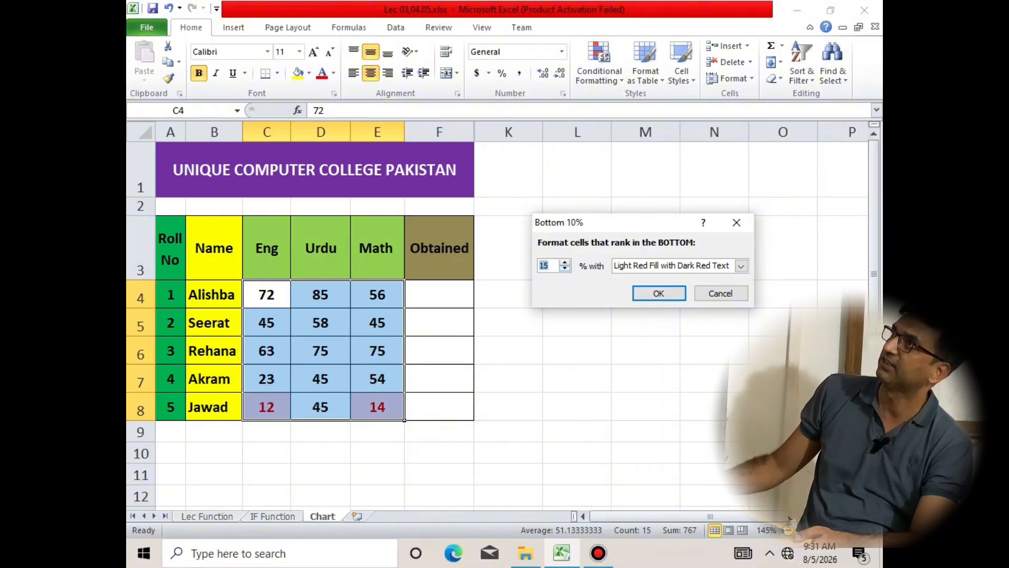
click(565, 268)
click(565, 269)
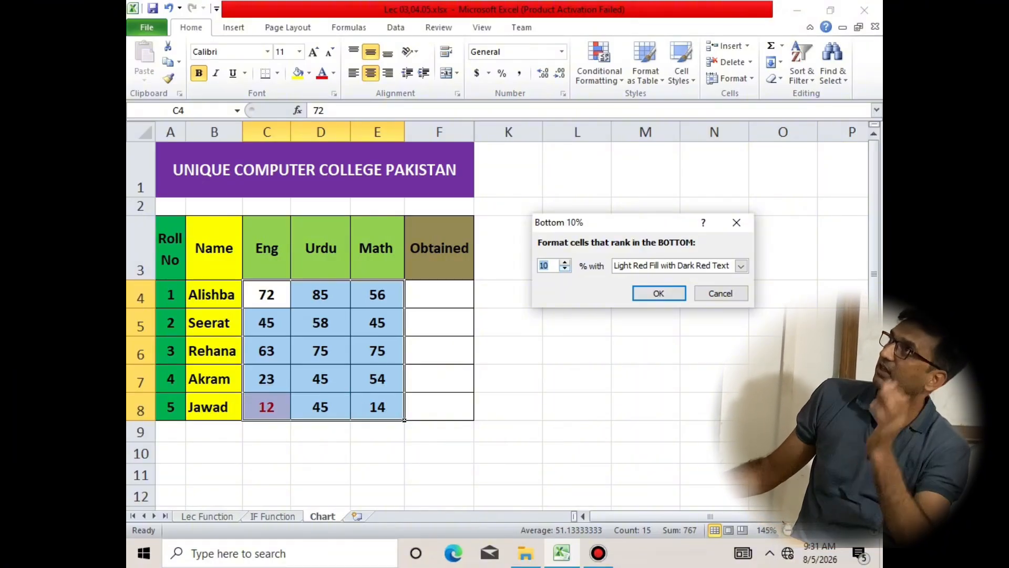
Step: Raise the bottom-ranking rule's percentage back to 27 to preview it again, and cancel the rule
click(565, 262)
click(564, 262)
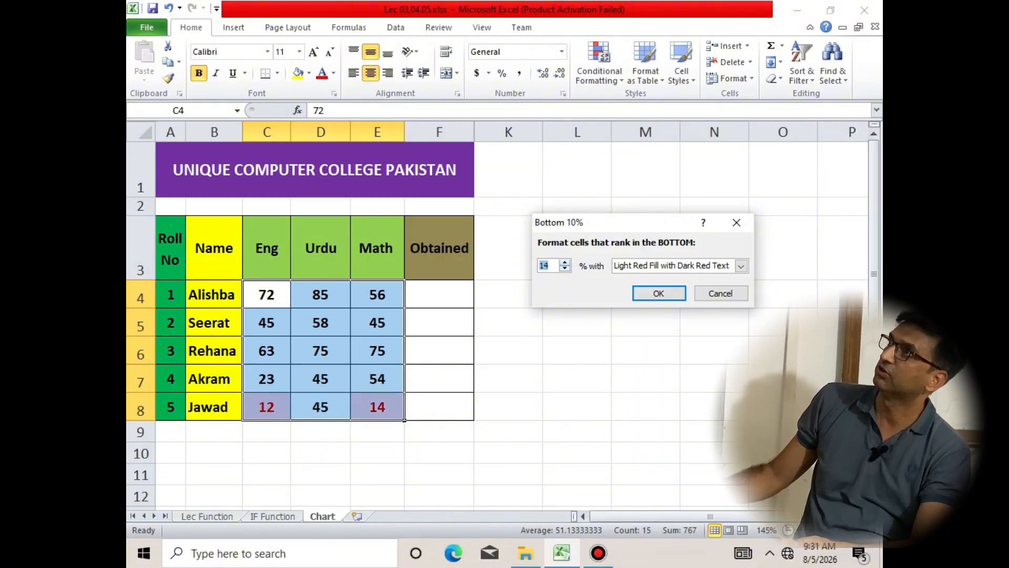
click(564, 262)
click(564, 262)
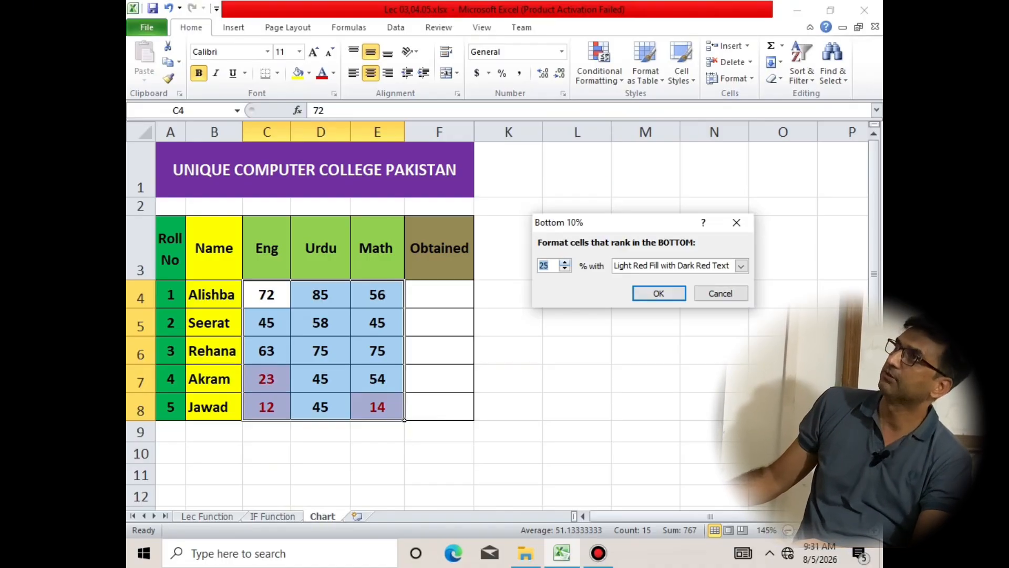
click(564, 263)
click(564, 262)
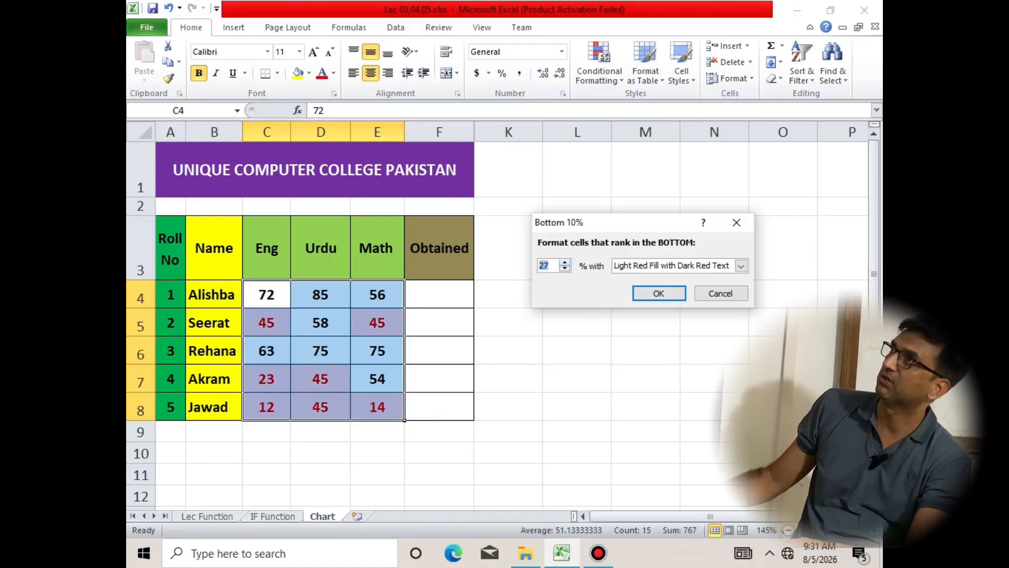
click(720, 292)
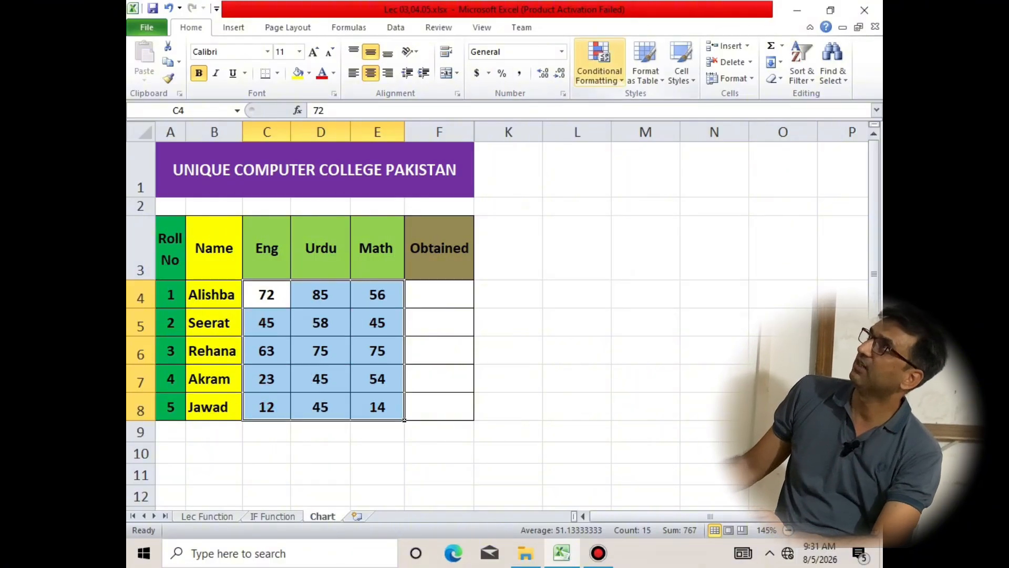
Step: Preview an Equal To highlight rule with the value 75 on the marks in C4:E8, and cancel it
click(599, 65)
mouse_move(646, 104)
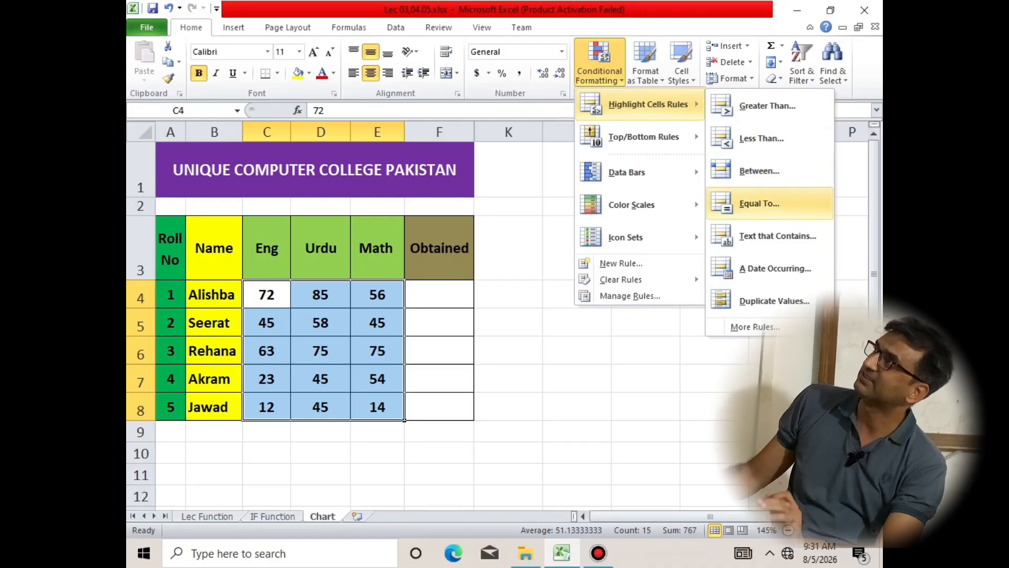
click(760, 204)
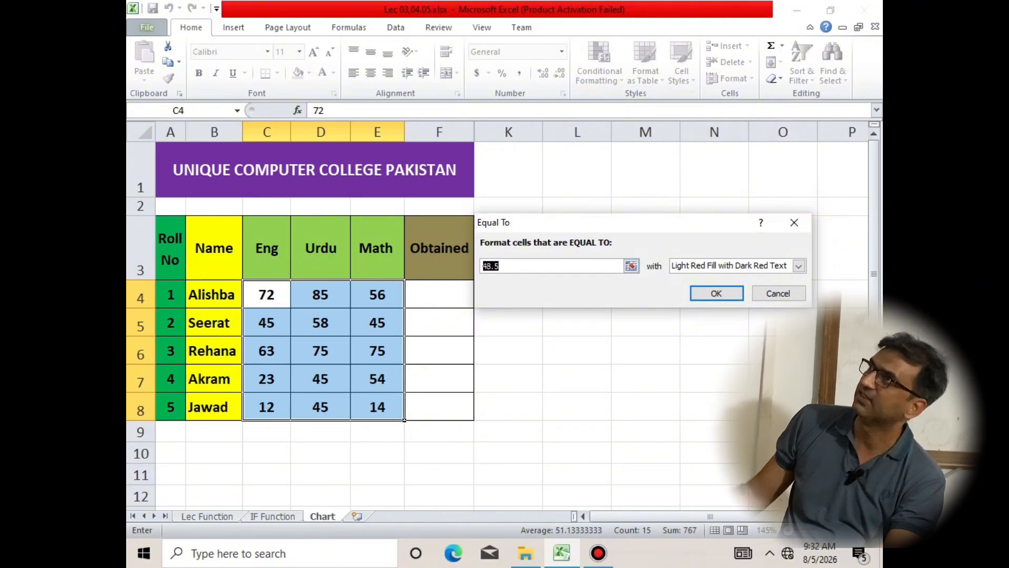
text(75)
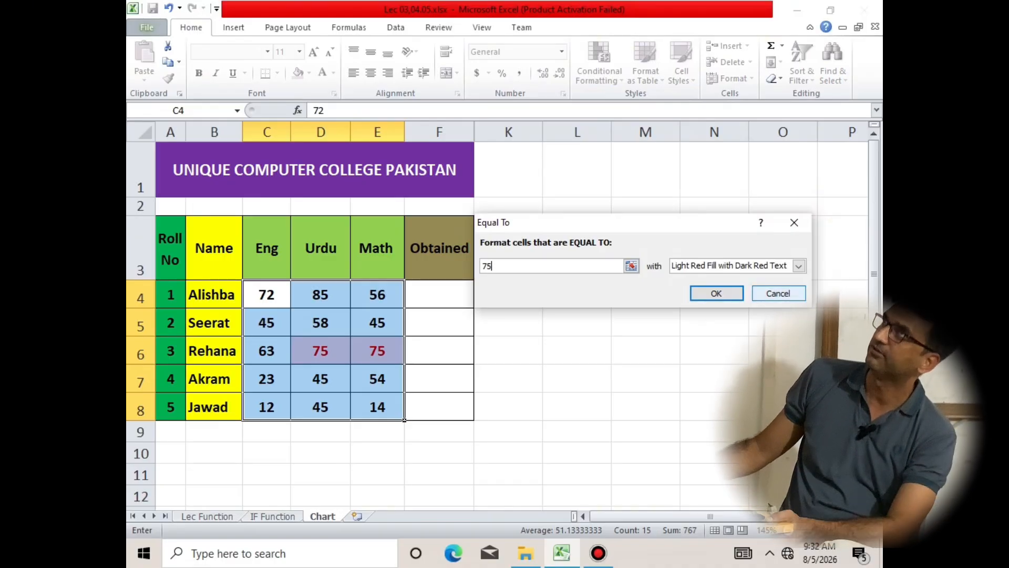
click(778, 293)
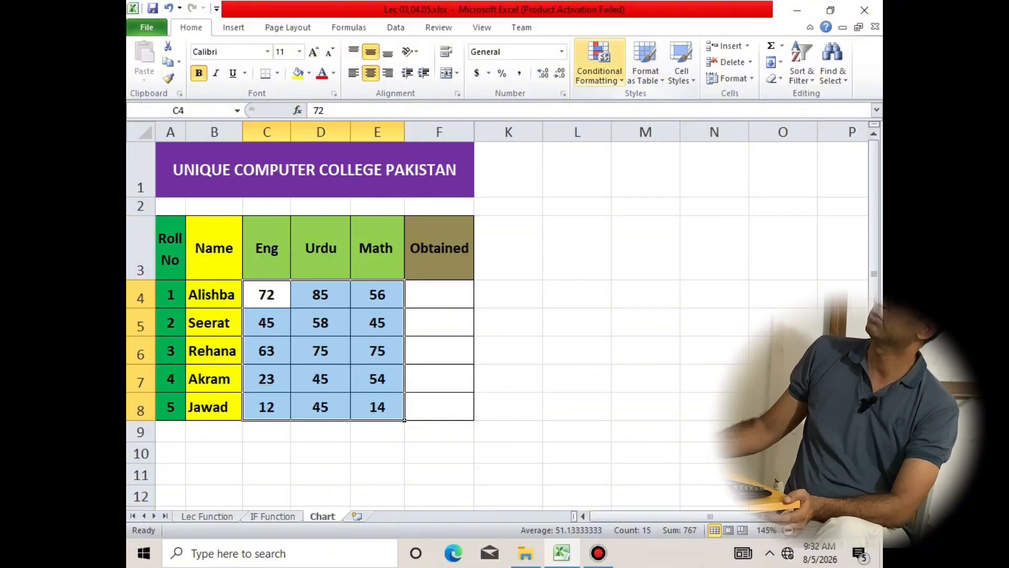
click(599, 76)
mouse_move(648, 104)
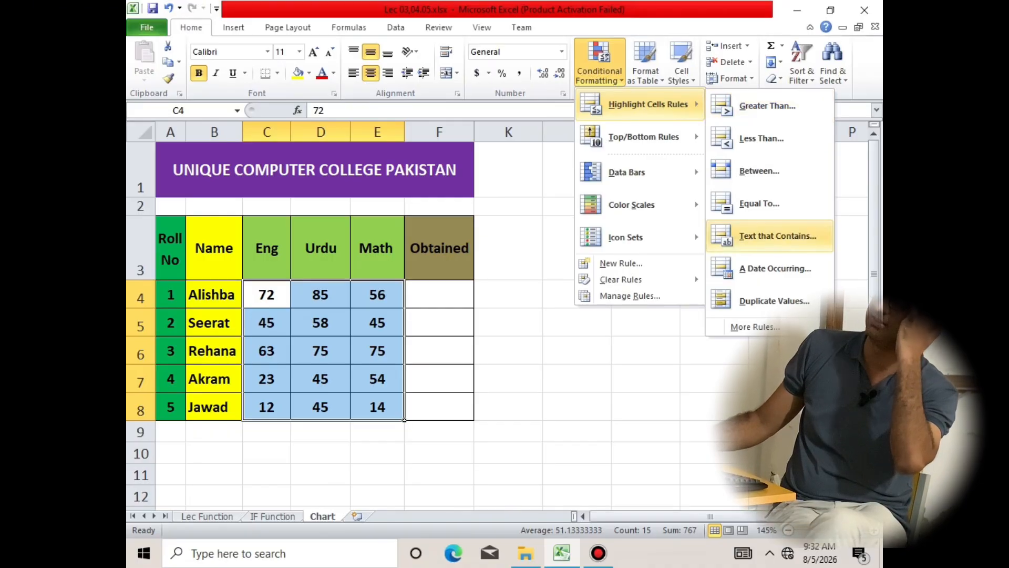
click(439, 294)
click(440, 294)
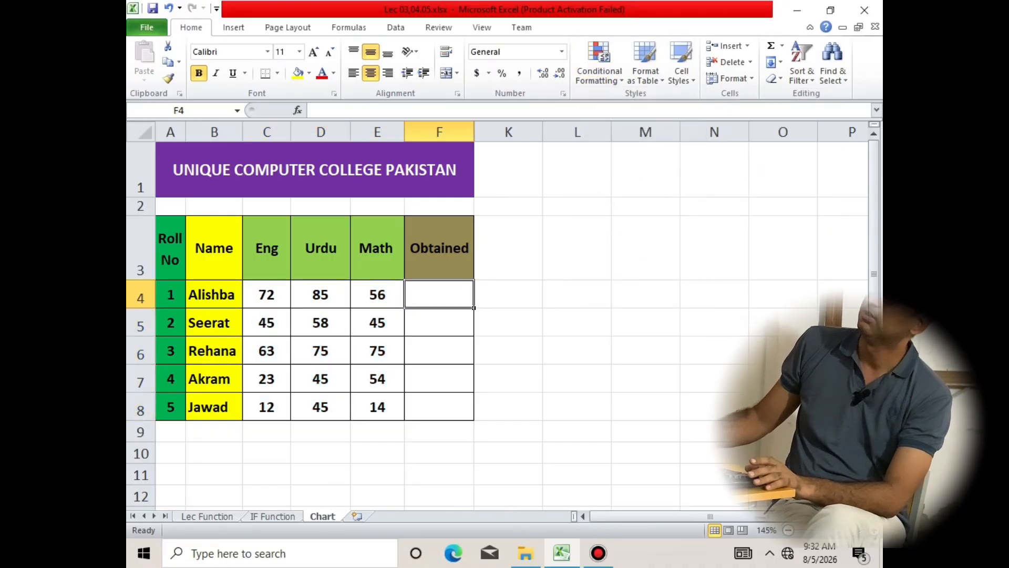
Step: Replace the column heading in cell F3 with Grade
click(440, 248)
text(g)
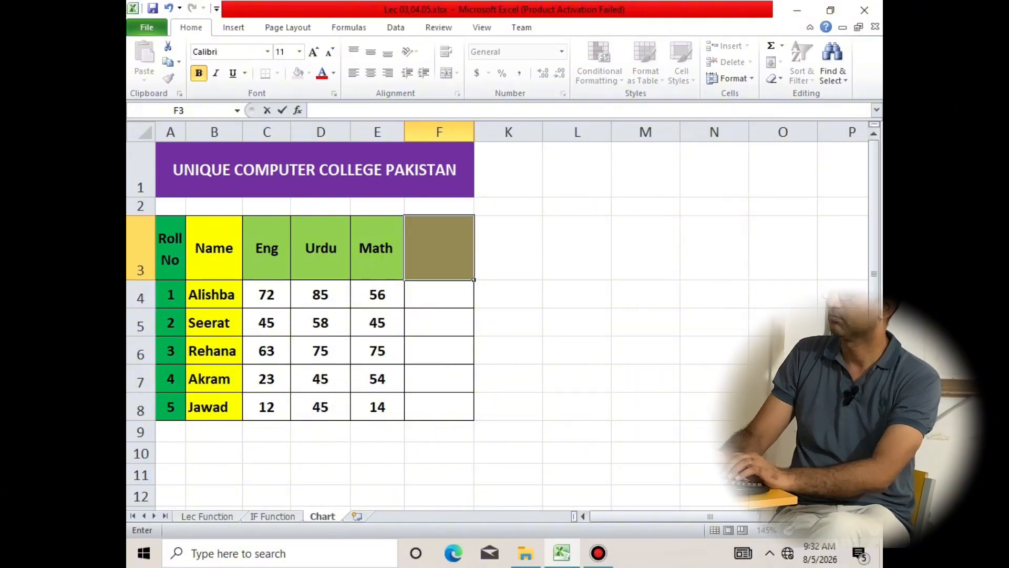
text(Grade)
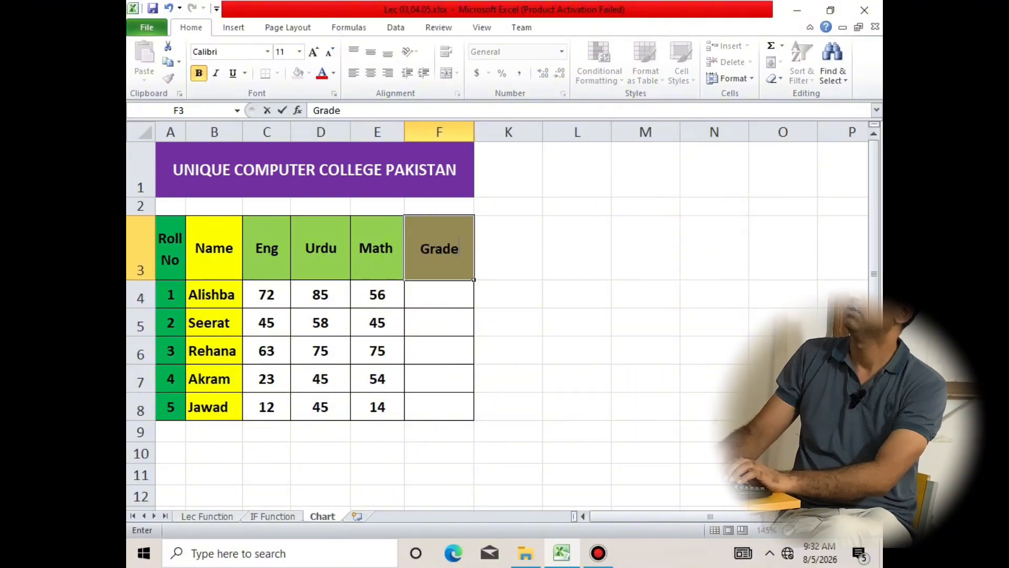
key(Return)
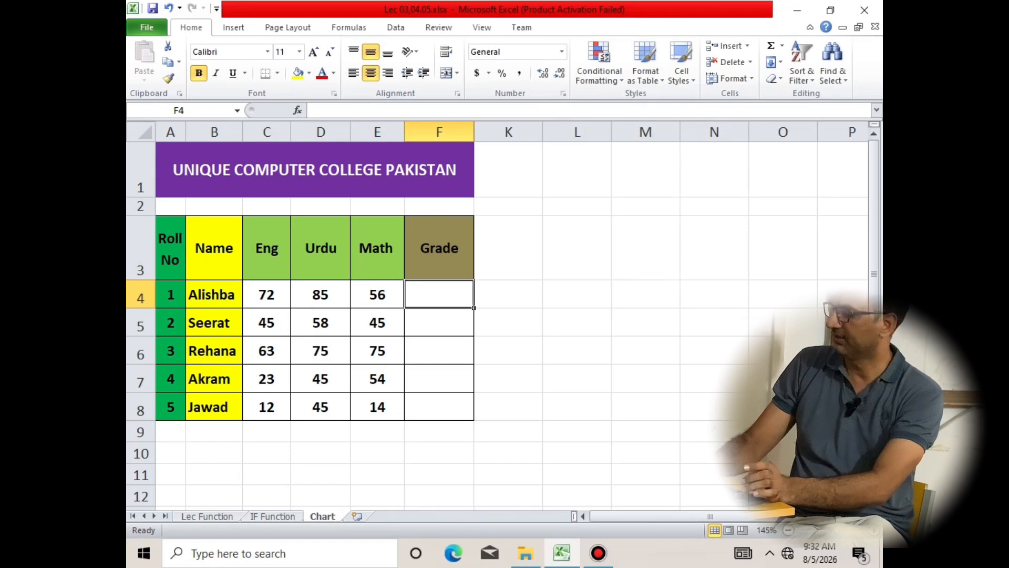
Step: Enter the grades A, C, B, A and A in cells F4 to F8 of the Grade column
text(A)
key(Return)
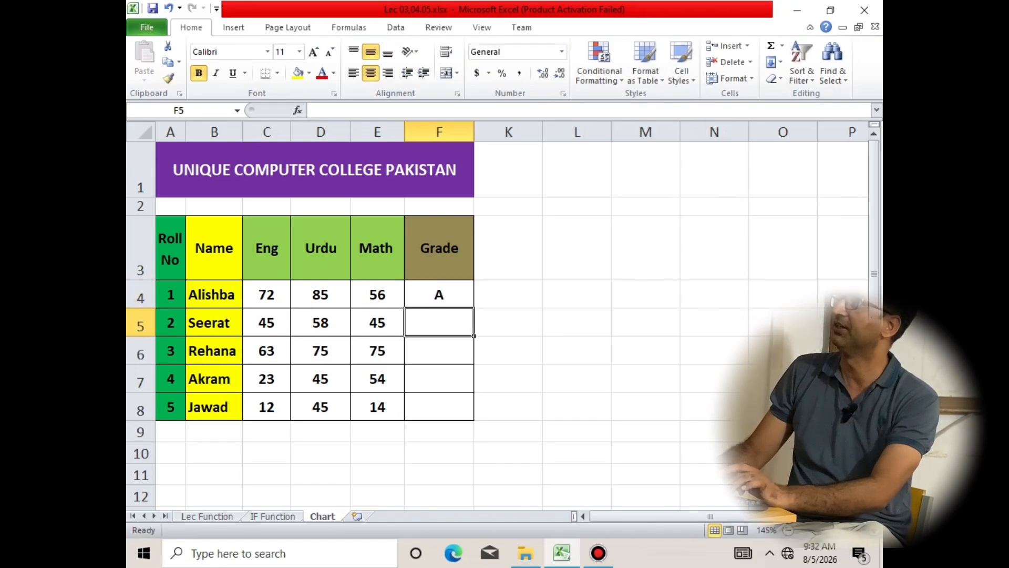
text(C)
key(Return)
text(B)
key(Return)
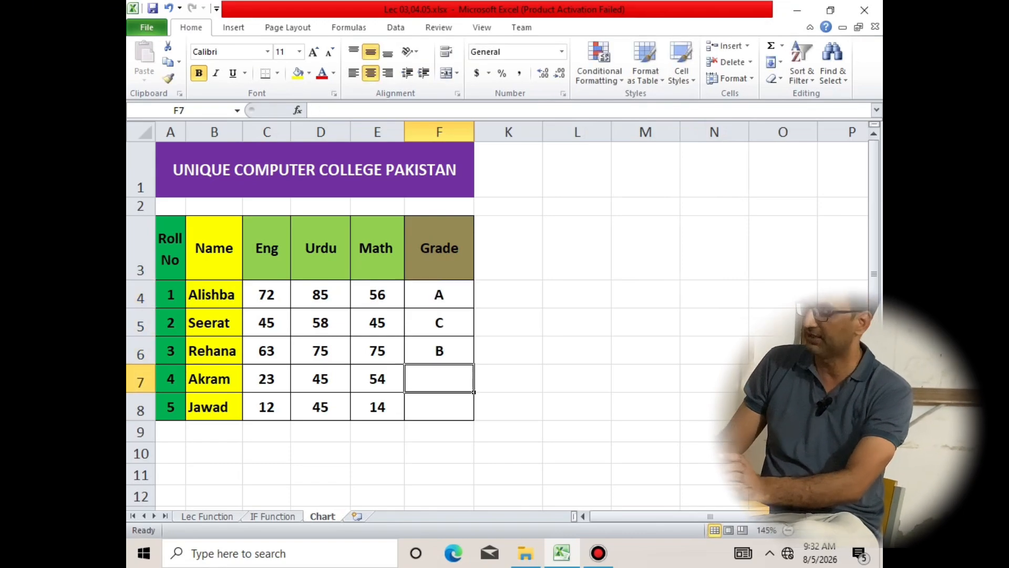
text(A)
key(Return)
text(A)
key(Return)
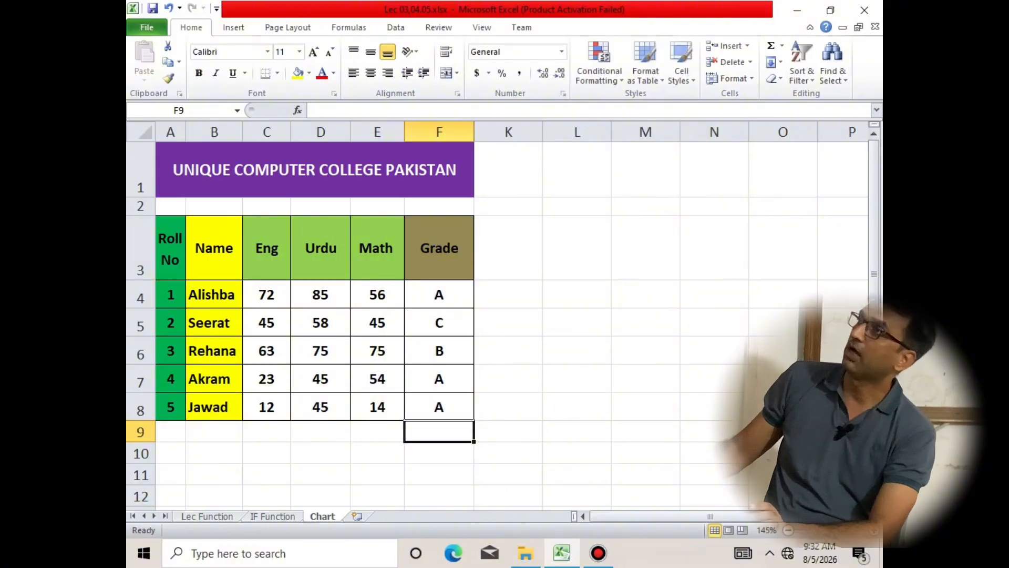
Step: Preview a Text That Contains highlight rule on the grades in F4:F8 with the text B and C, and cancel it
drag(439, 295, 439, 406)
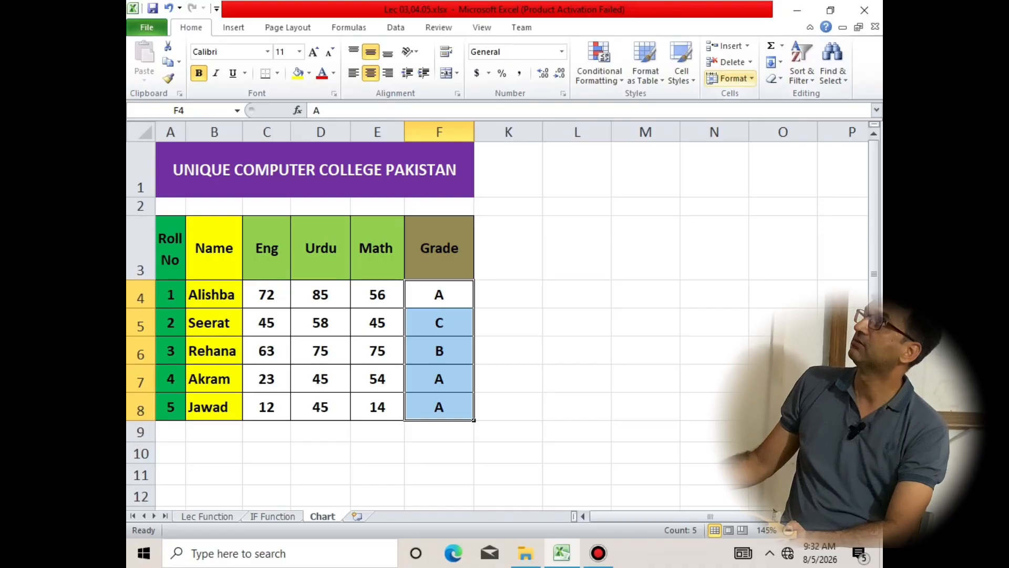
click(599, 66)
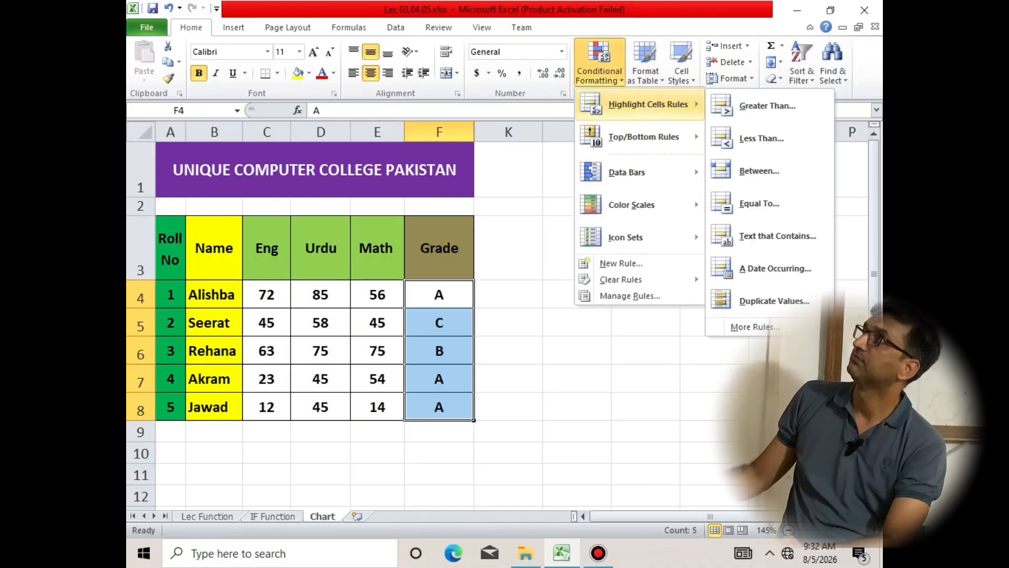
click(777, 236)
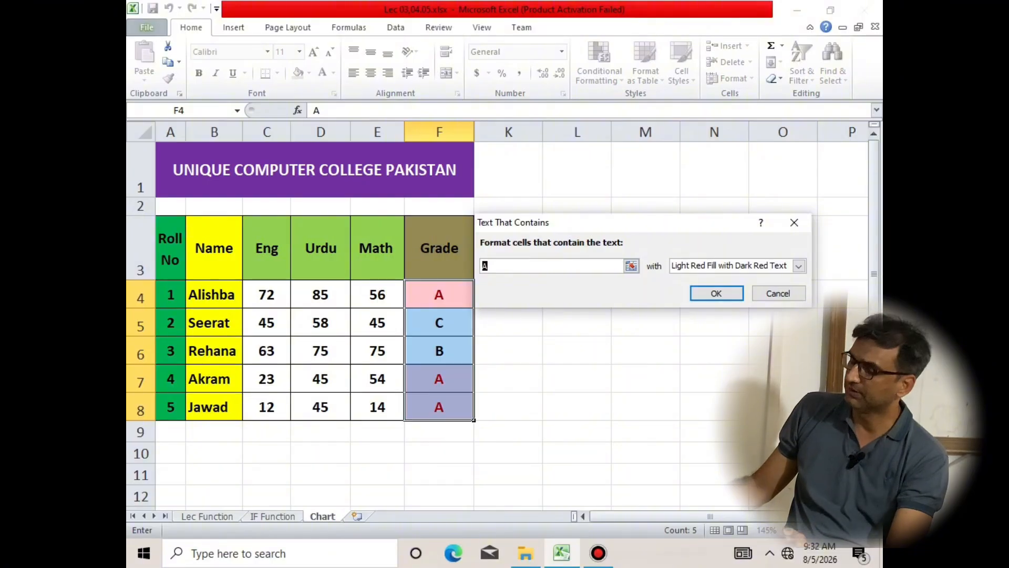
text(B)
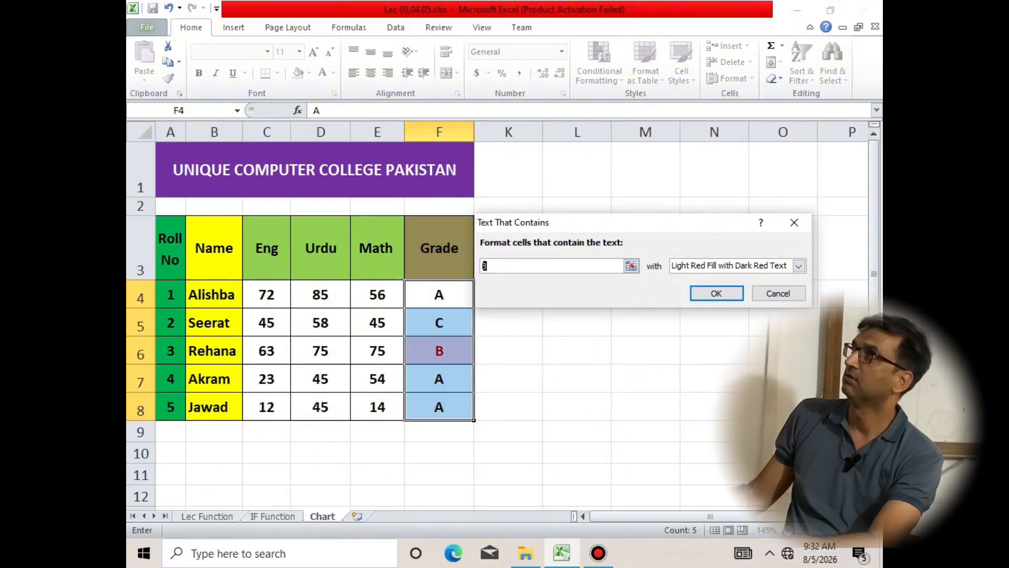
text(C)
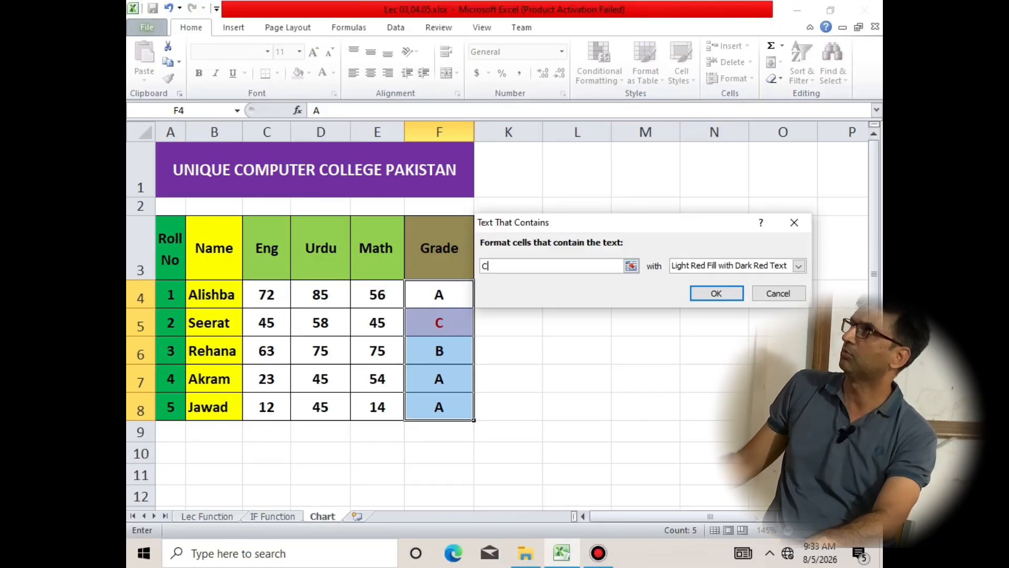
key(Escape)
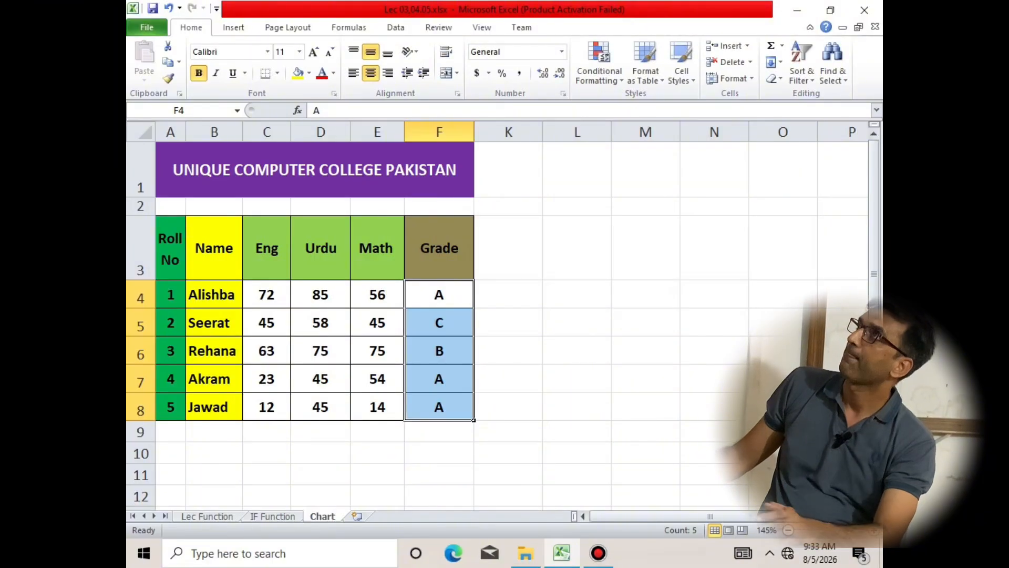
click(600, 66)
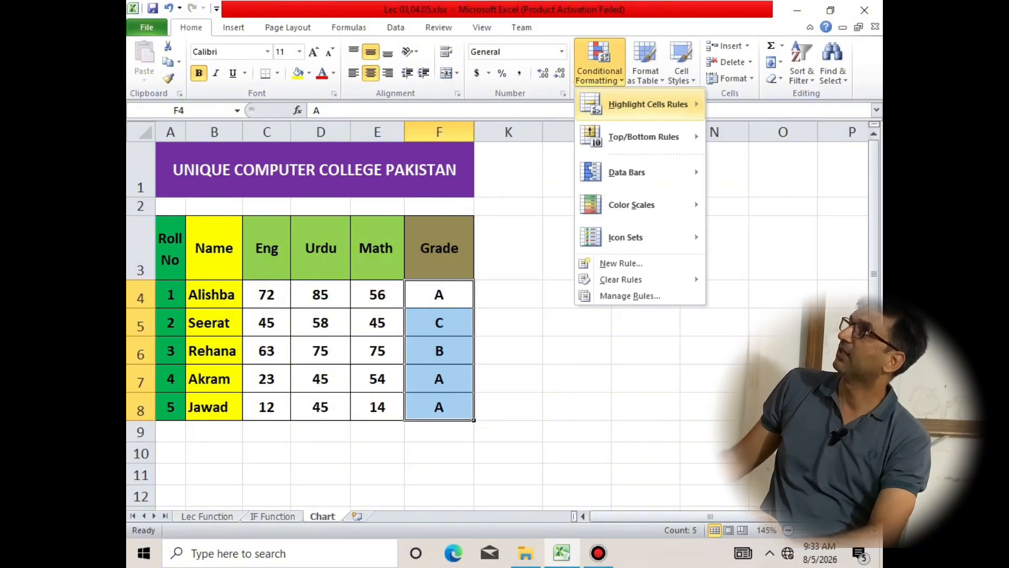
mouse_move(647, 104)
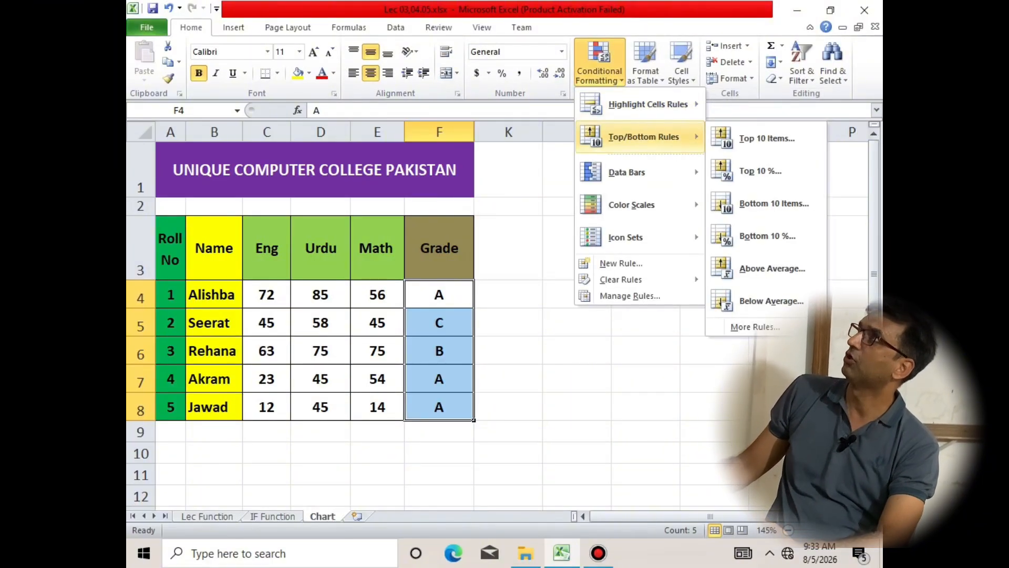
click(583, 322)
Step: Preview the Top 10 Items rule on the marks in C4:E8, and cancel it
drag(266, 295, 378, 407)
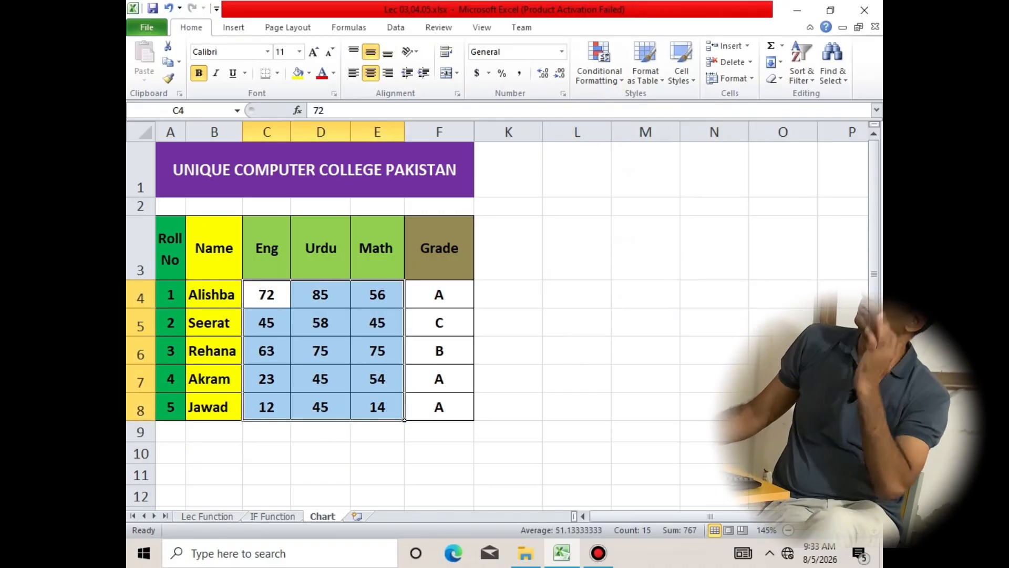
click(600, 68)
mouse_move(644, 136)
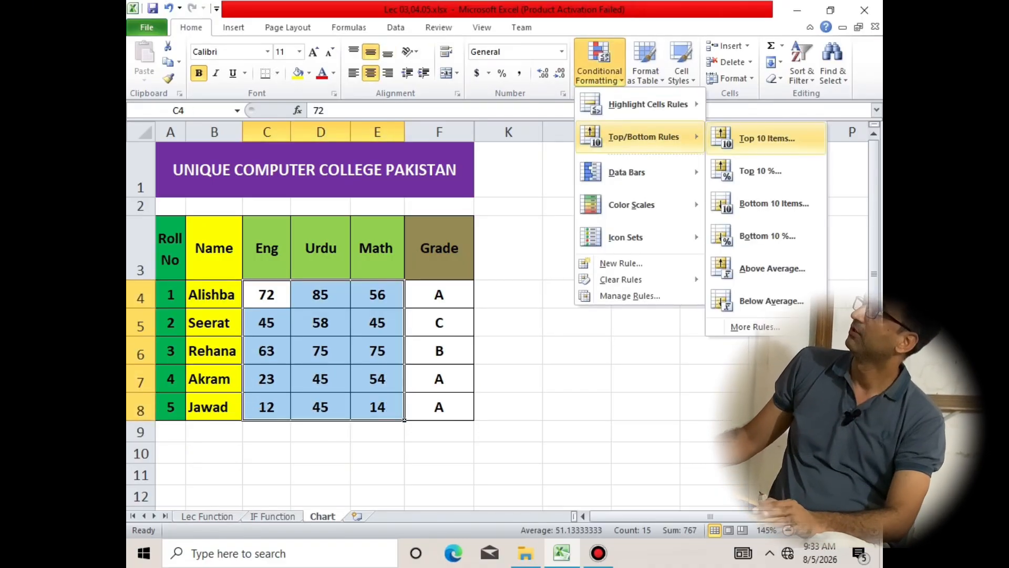
click(767, 139)
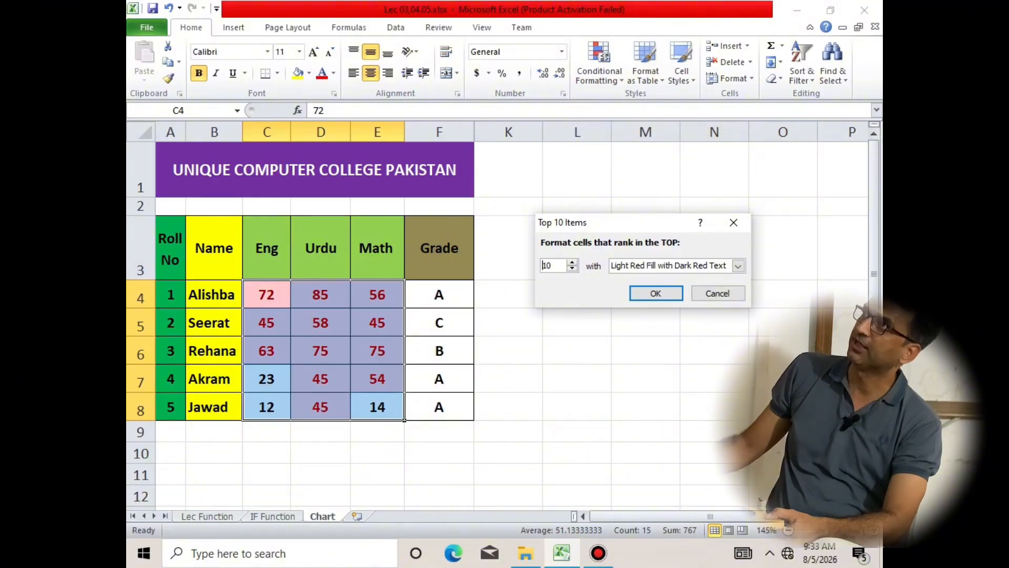
click(717, 293)
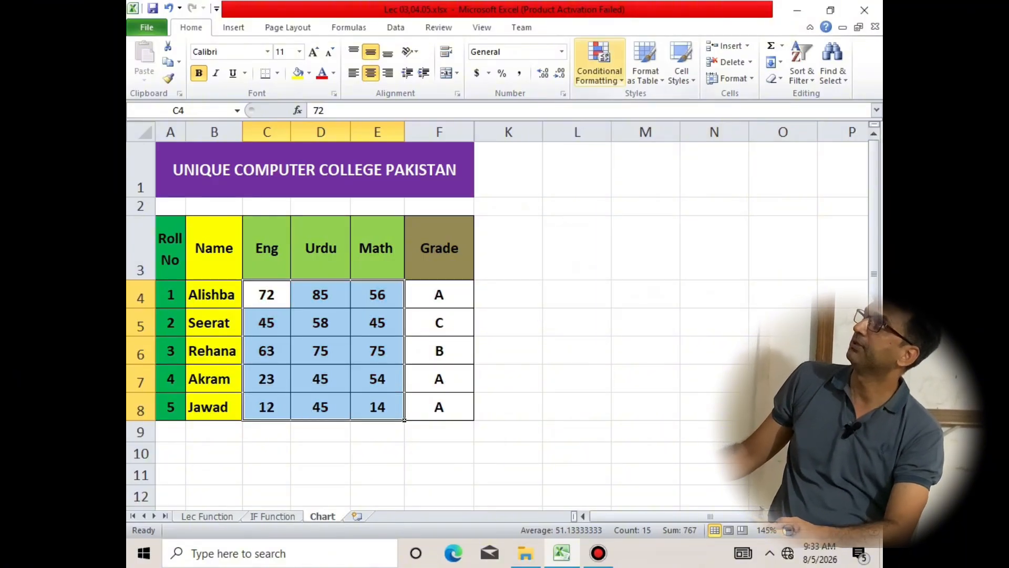
Step: Preview the Bottom 10% rule on the marks in C4:E8, and cancel it
click(599, 74)
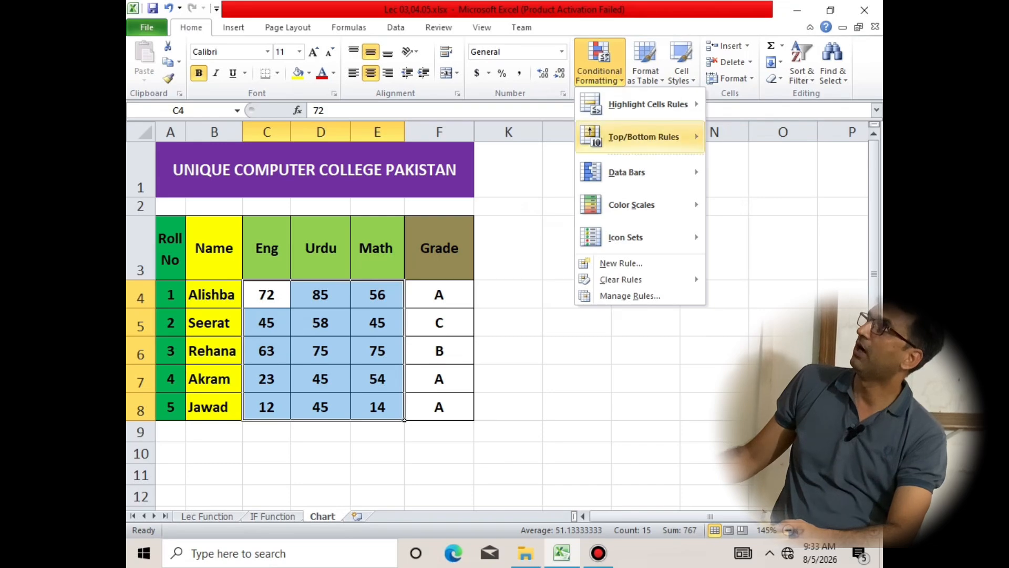
mouse_move(644, 137)
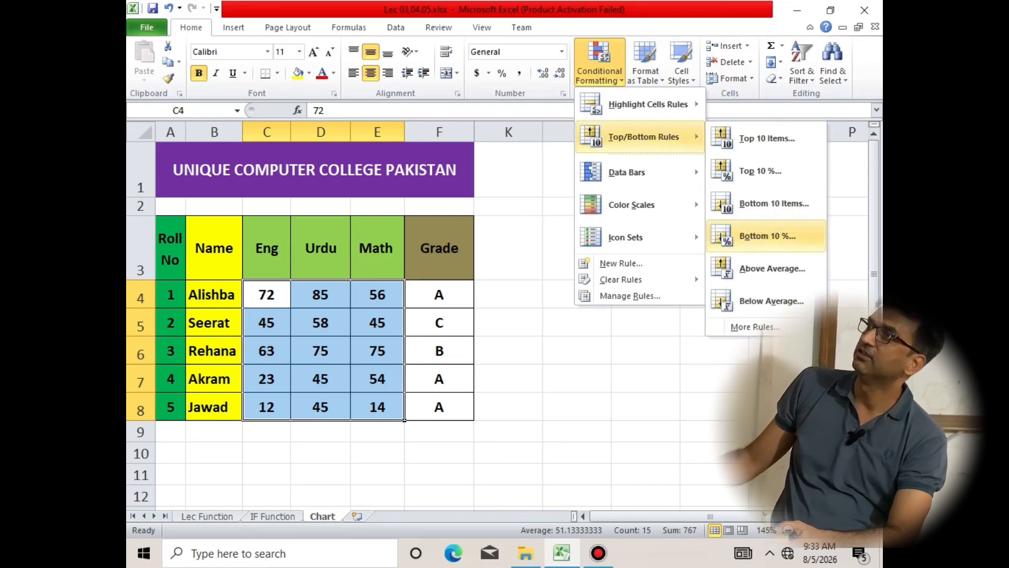
click(767, 236)
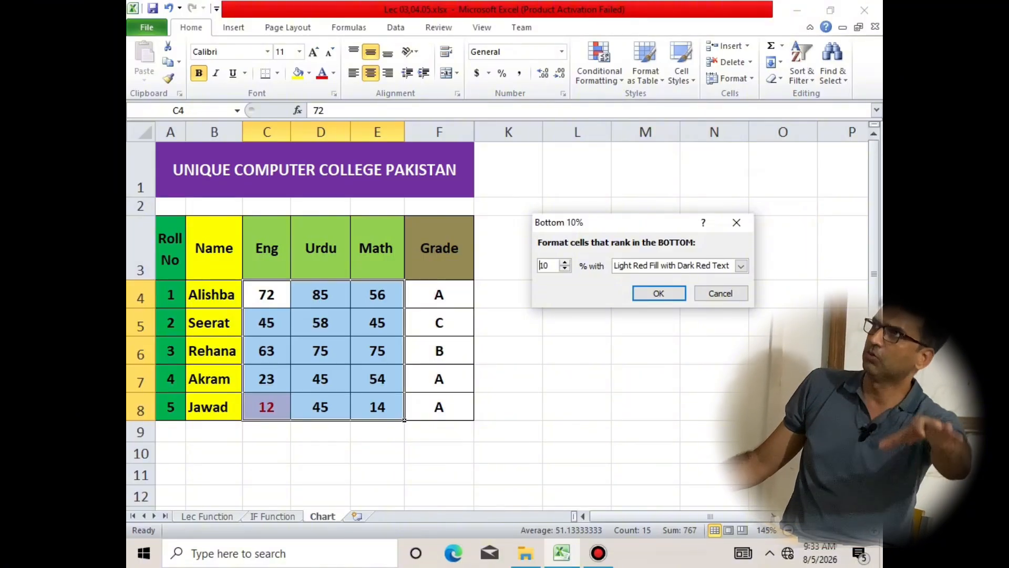
click(720, 293)
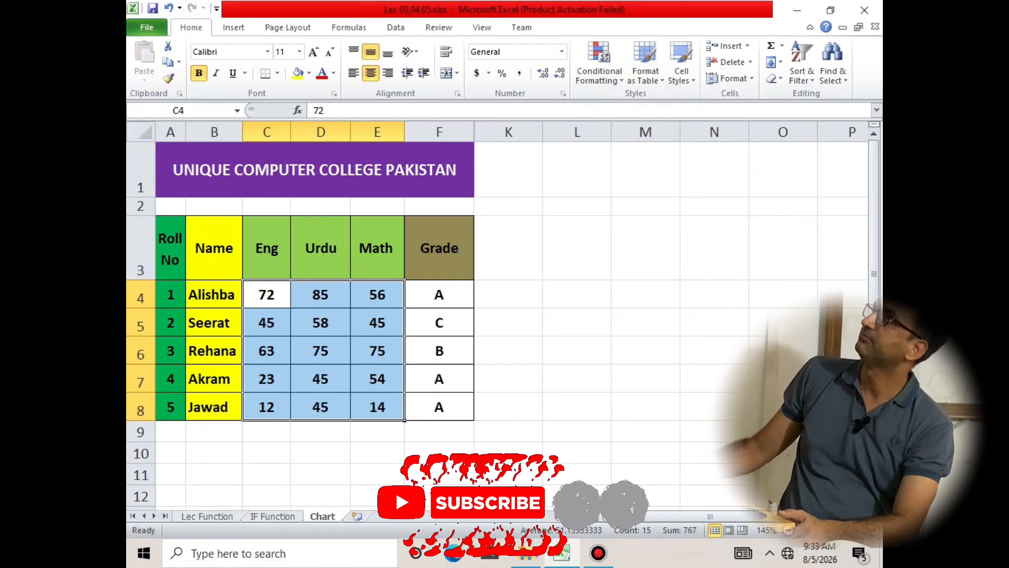
click(600, 66)
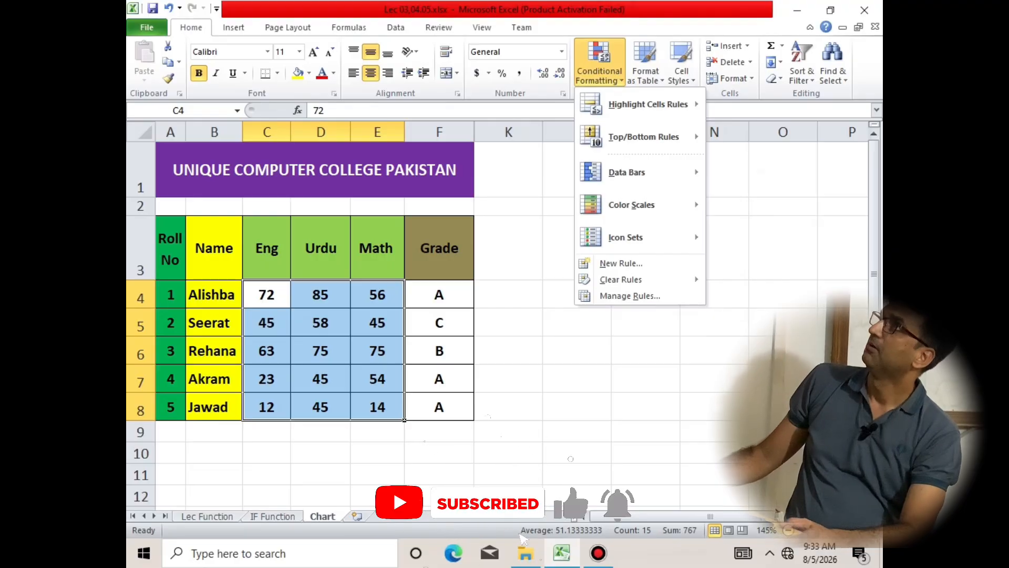
click(508, 322)
click(509, 322)
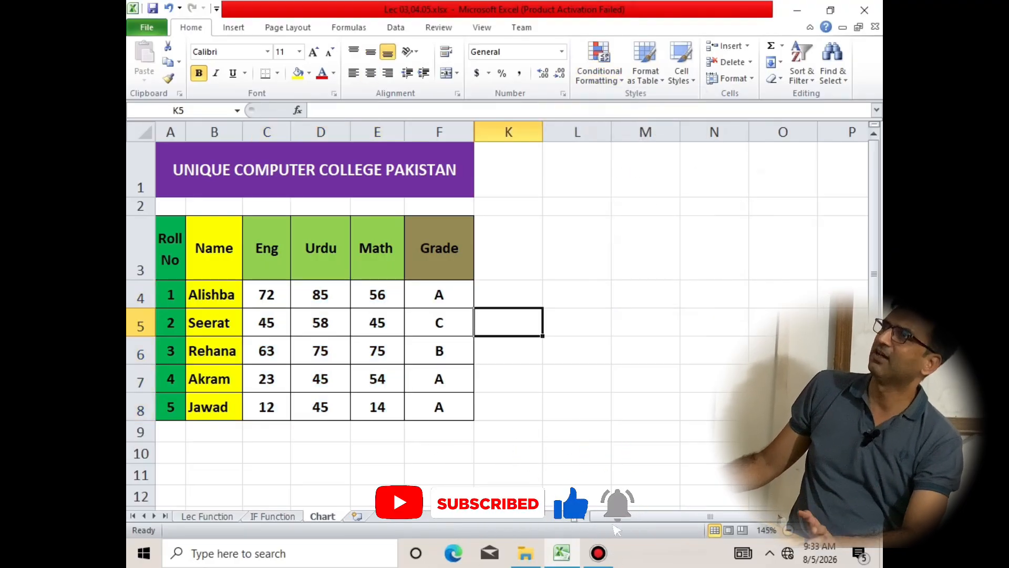
Step: Apply solid red data bars to the marks in C4:E8, and undo them
drag(267, 294, 389, 407)
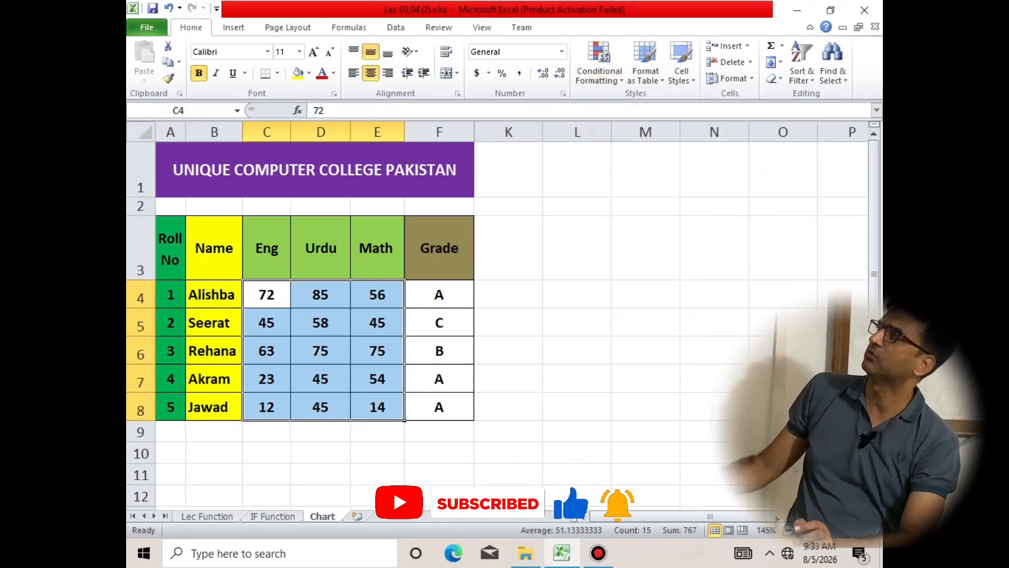
click(599, 66)
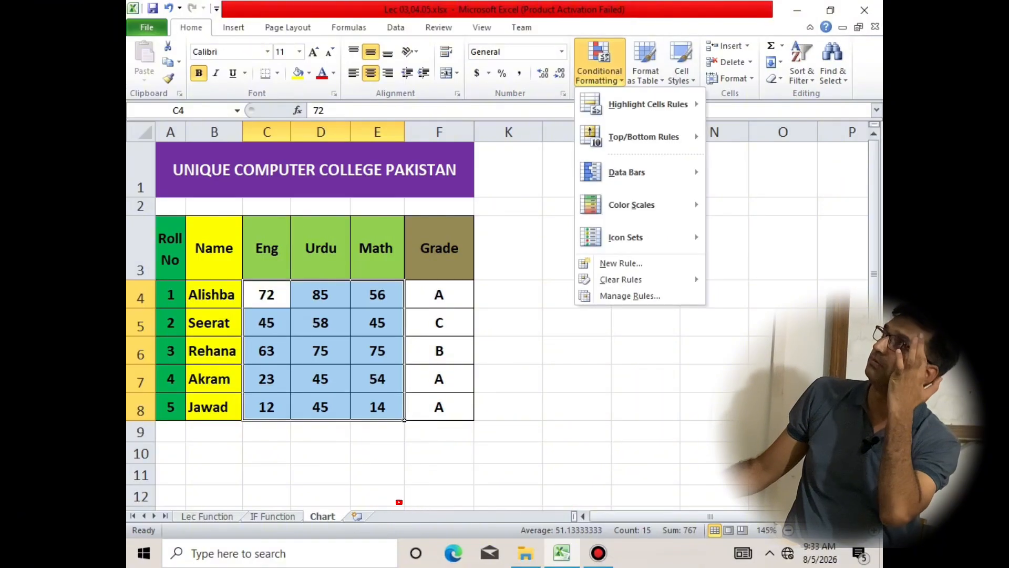
mouse_move(627, 172)
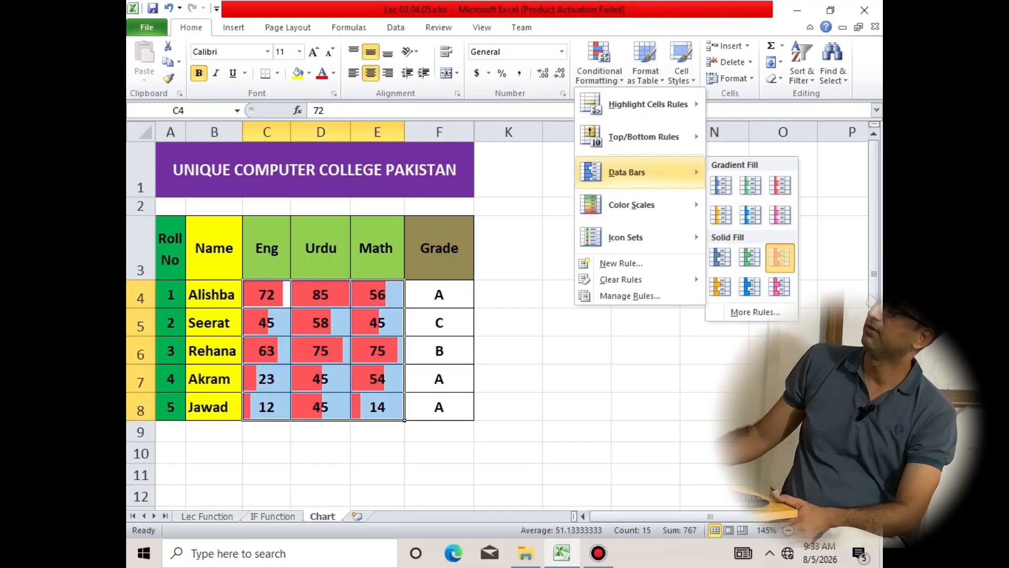
click(780, 258)
click(439, 453)
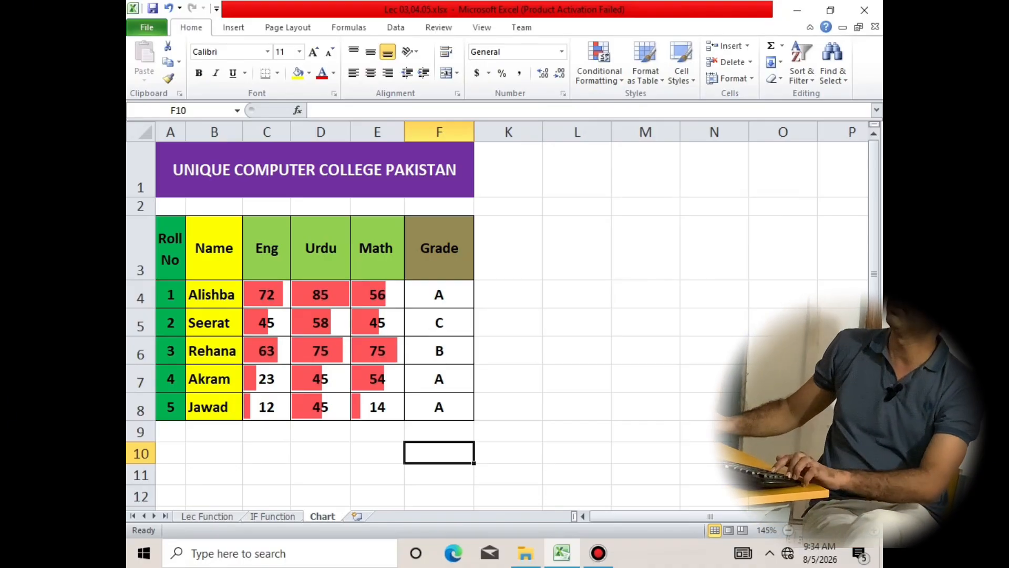
key(ctrl+z)
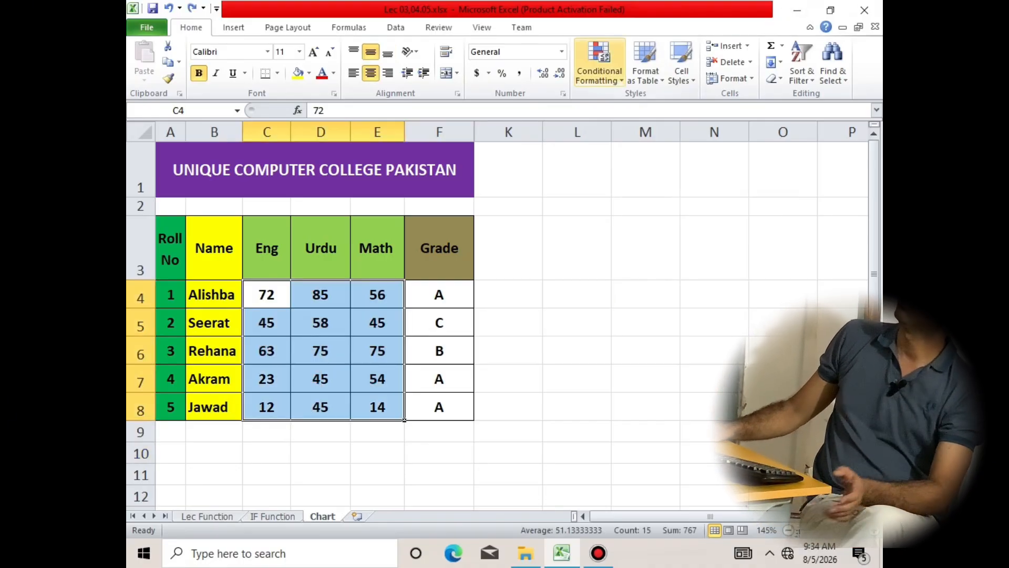
Step: Try the blue-white-red color scale on the marks in C4:E8
click(599, 66)
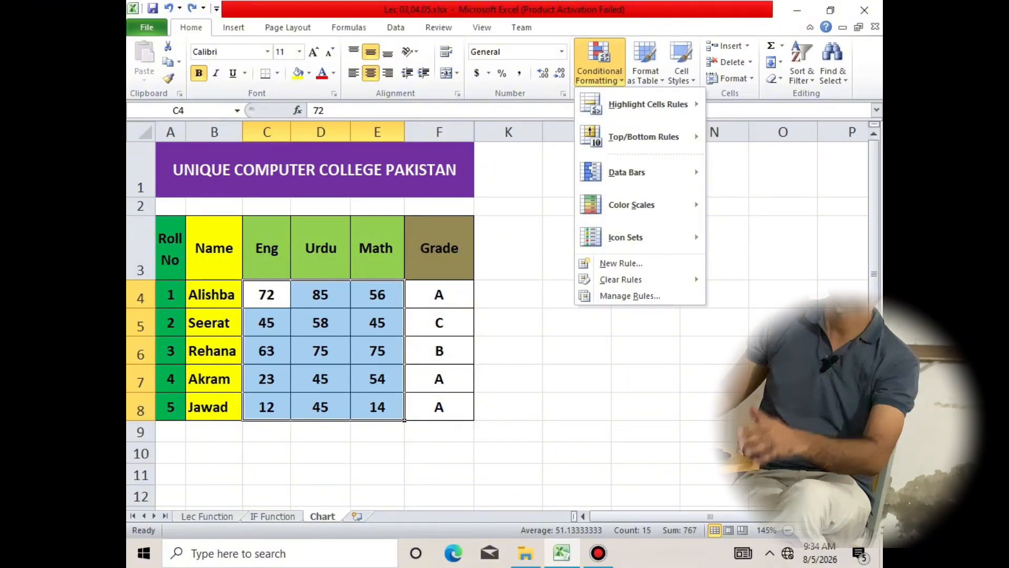
mouse_move(630, 204)
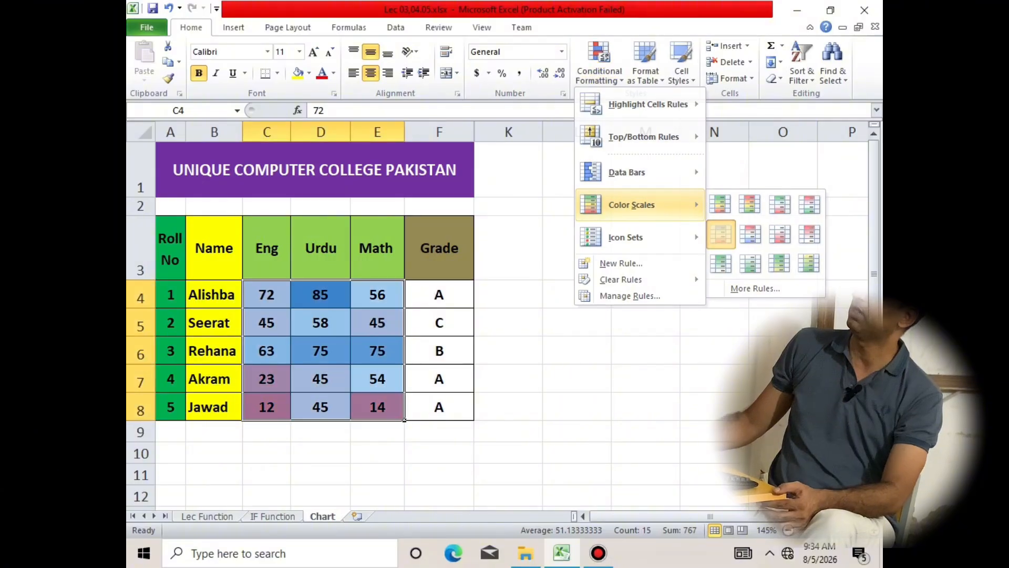
click(720, 234)
click(378, 453)
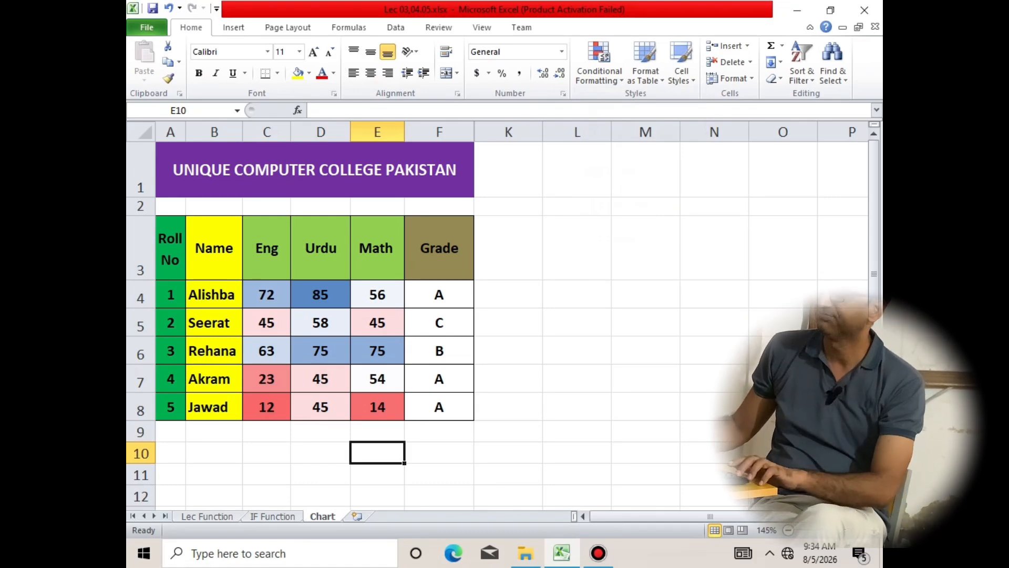
Step: Apply the directional icon set with five colored arrows to the marks in C4:E8
drag(266, 294, 377, 407)
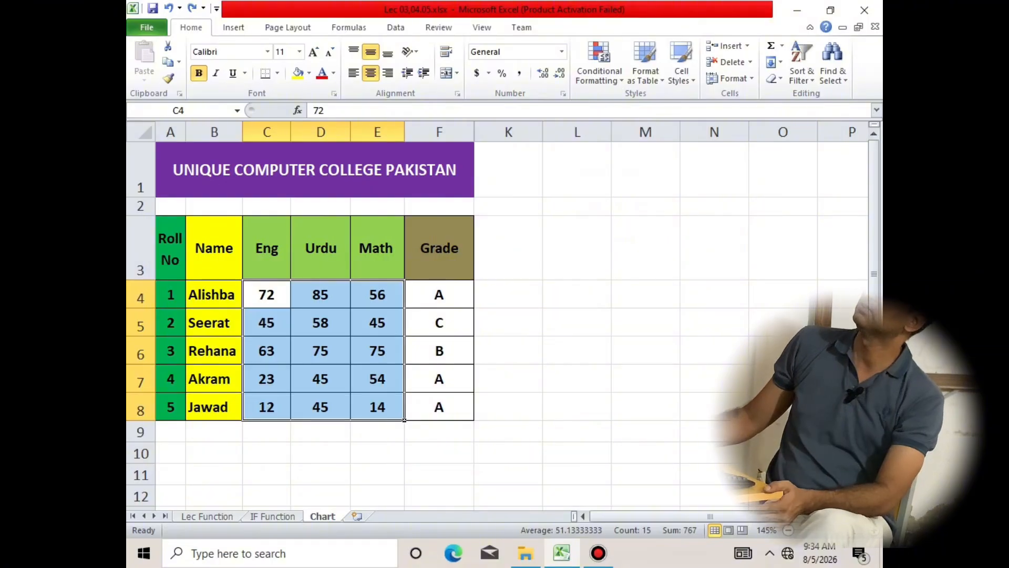
click(600, 69)
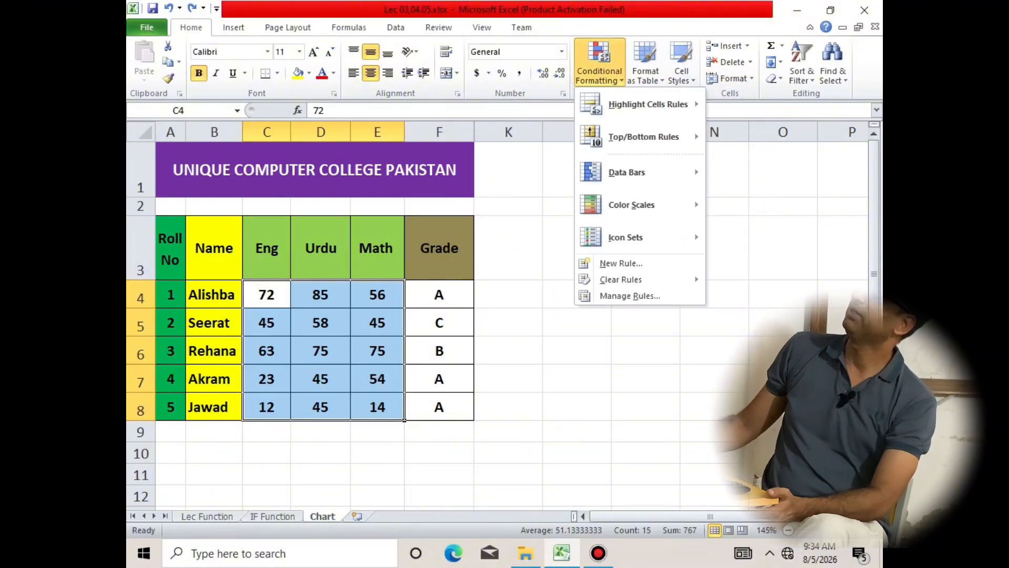
mouse_move(626, 237)
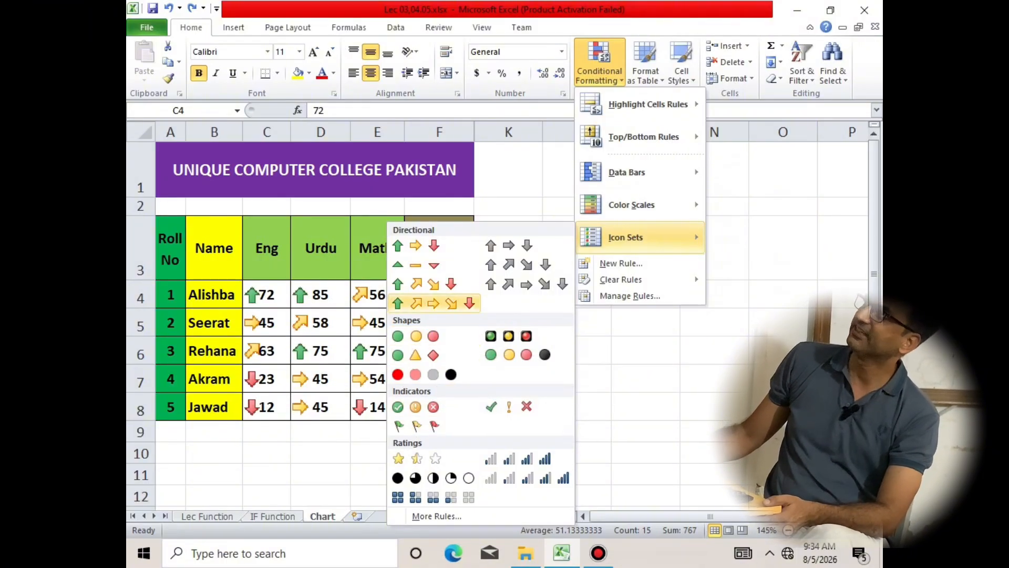
click(433, 303)
click(509, 379)
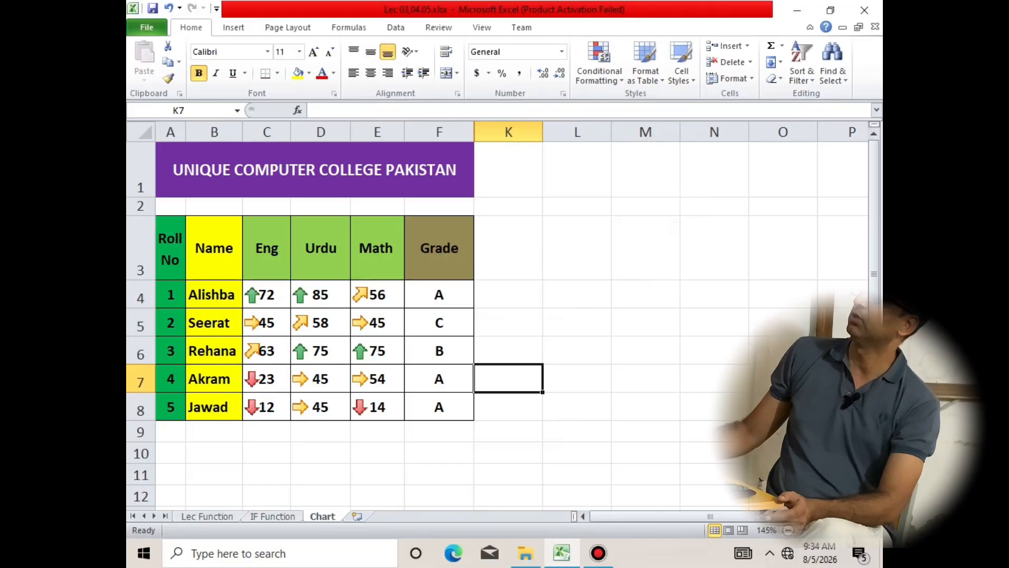
click(378, 407)
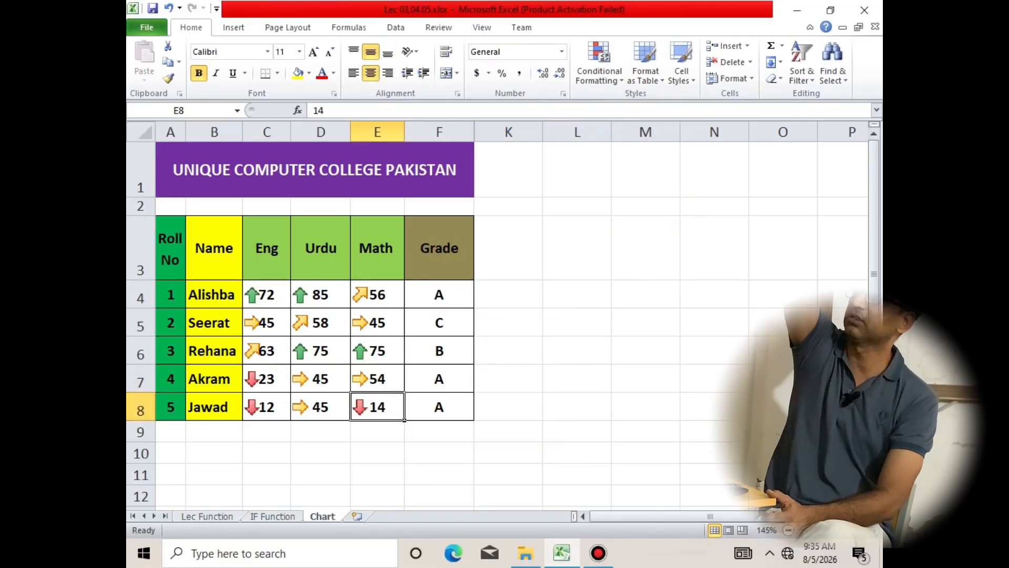
click(599, 553)
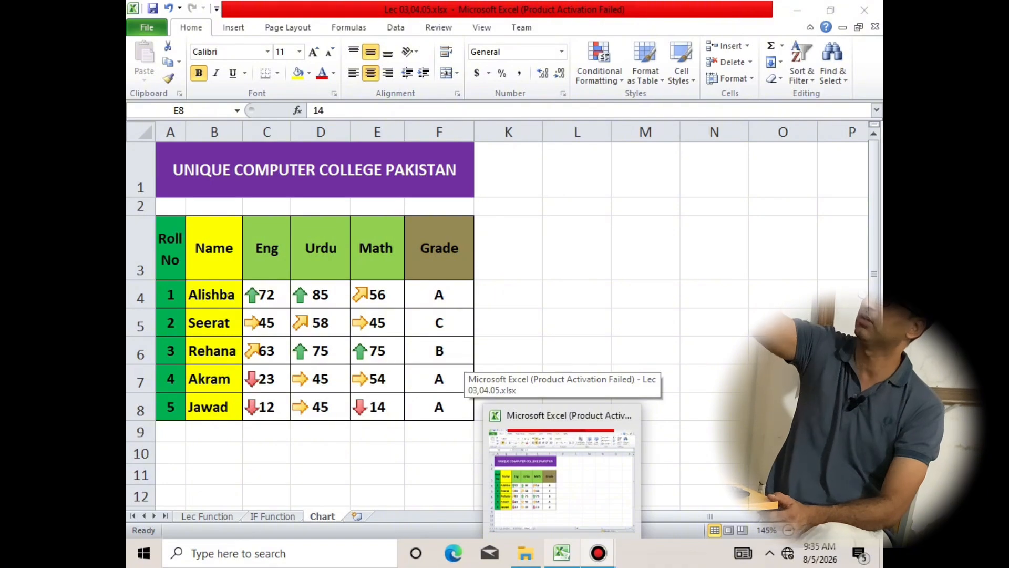
Step: Undo the five-arrow directional icon set on the marks in C4:E8
click(562, 553)
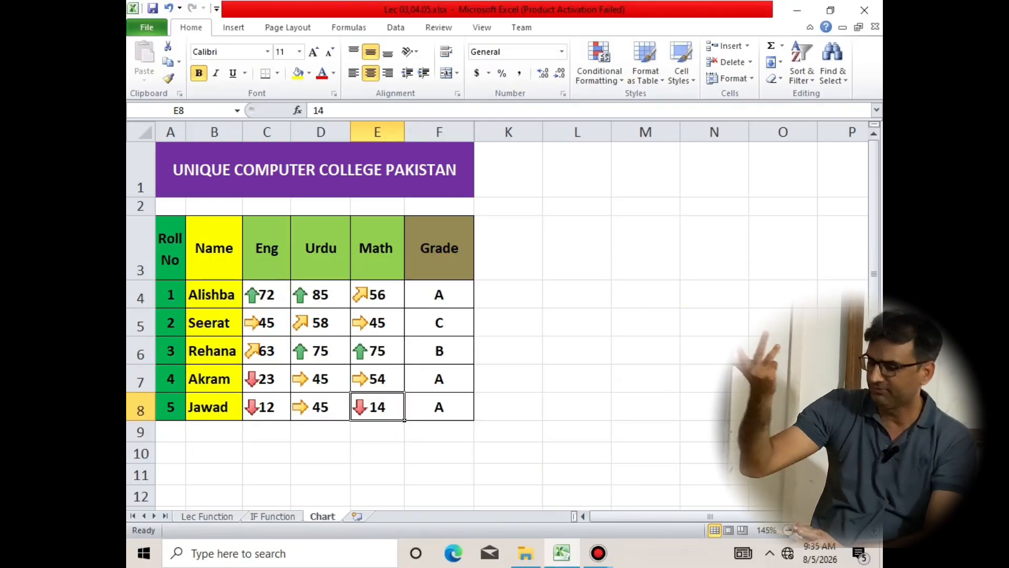
key(ctrl+a)
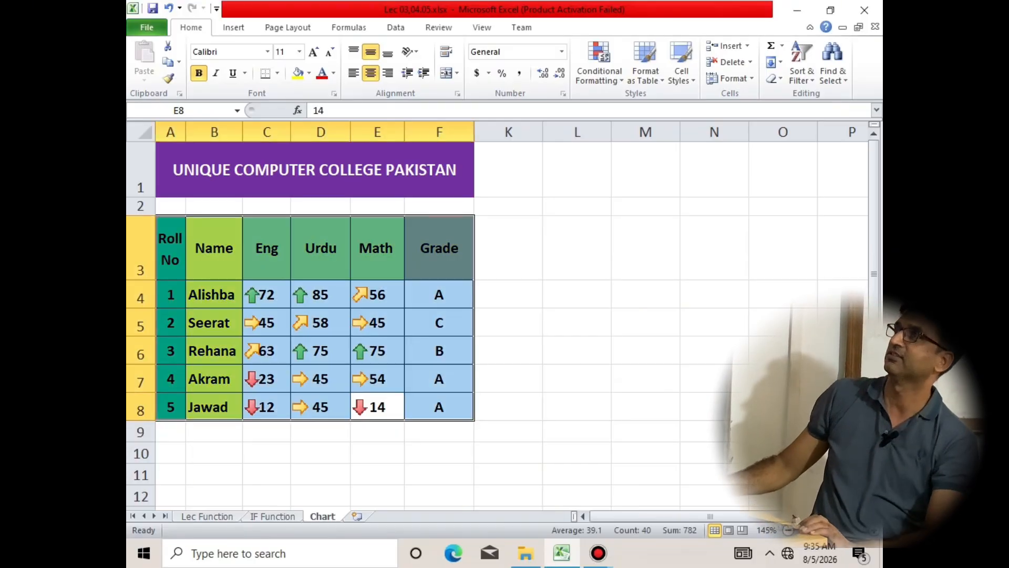
click(508, 474)
key(ctrl+z)
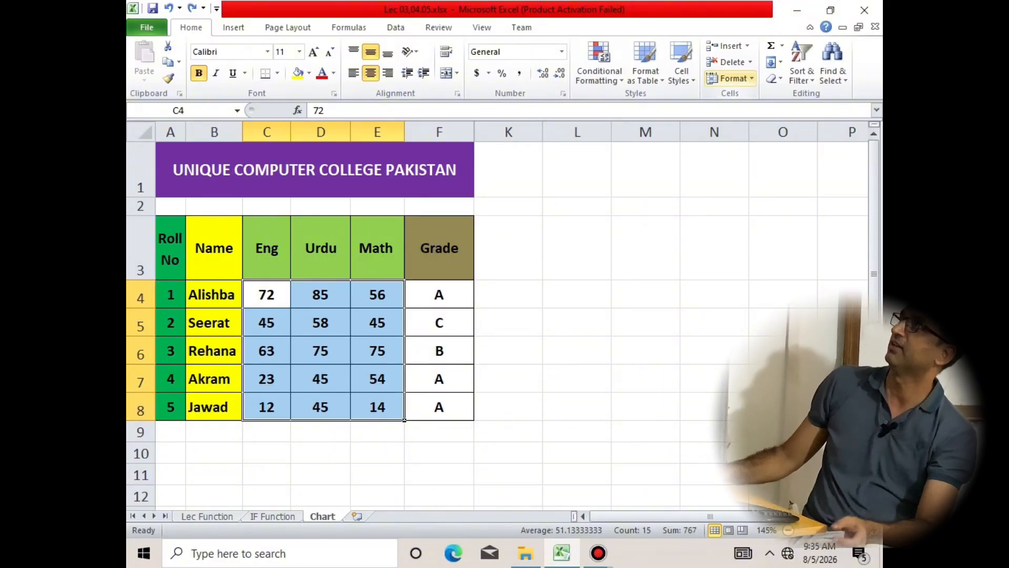
Step: Apply the five-level signal bar ratings icon set to the marks in C4:E8, and undo it
click(599, 66)
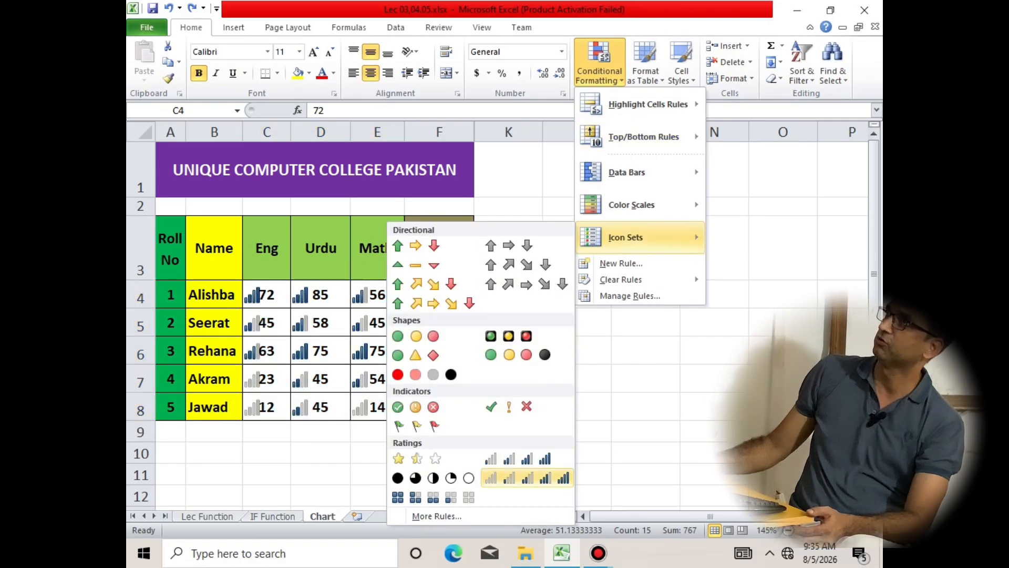
click(527, 477)
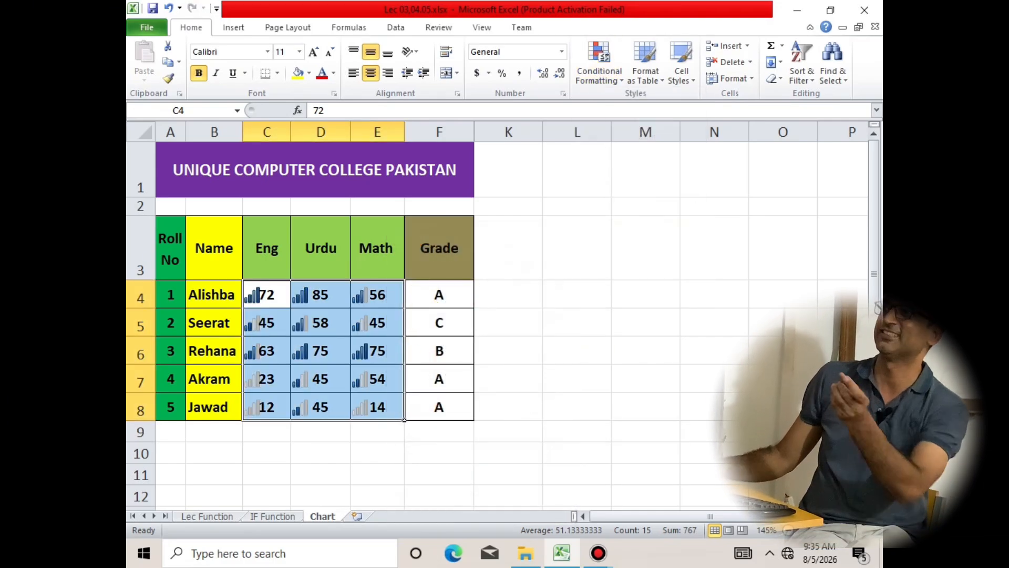
click(377, 379)
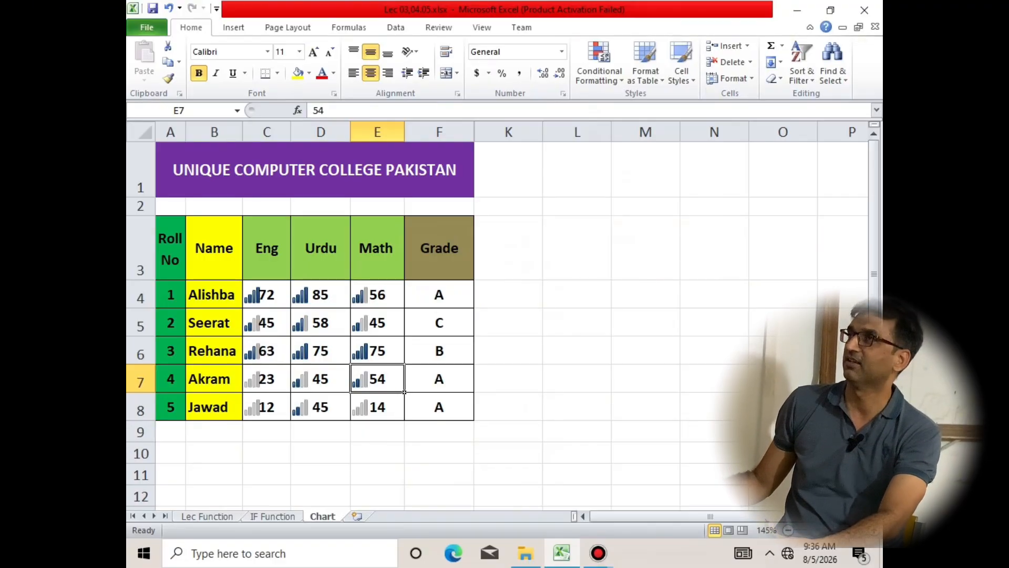
key(ctrl+z)
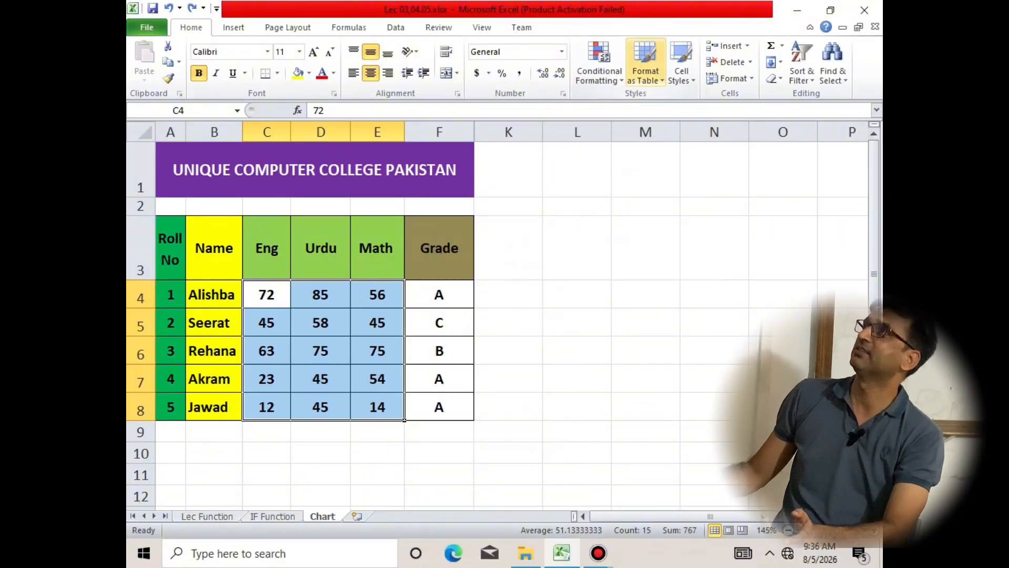
Step: Start a new formatting rule for C4:E8 that formats only cells with a value between 50 and 100
click(599, 68)
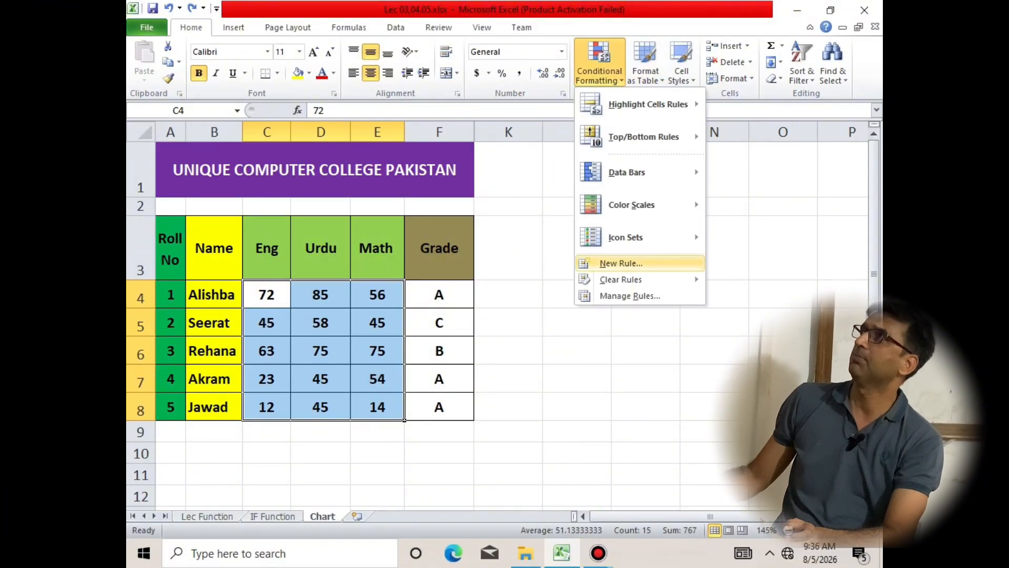
click(621, 263)
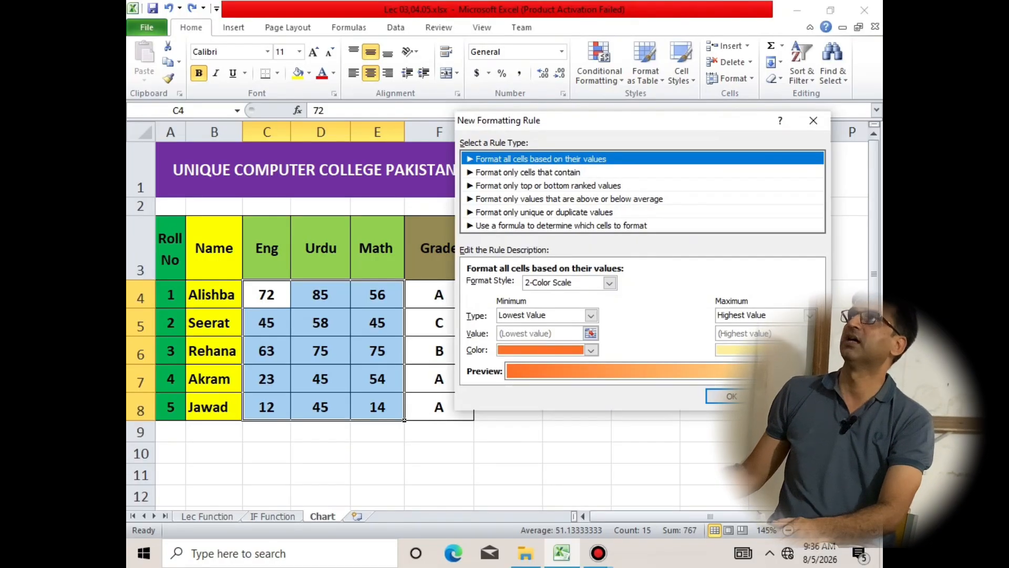
click(528, 172)
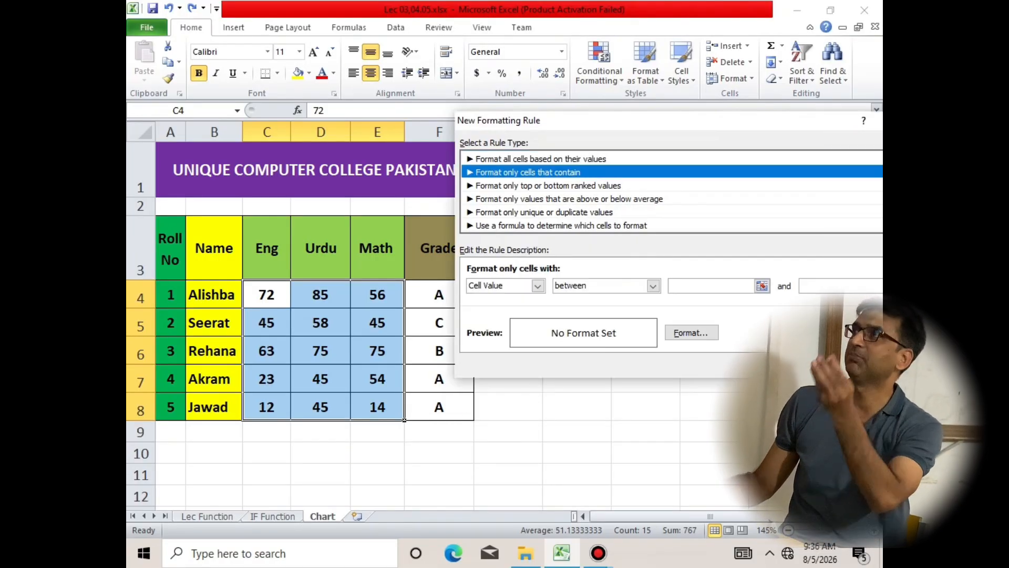
click(710, 286)
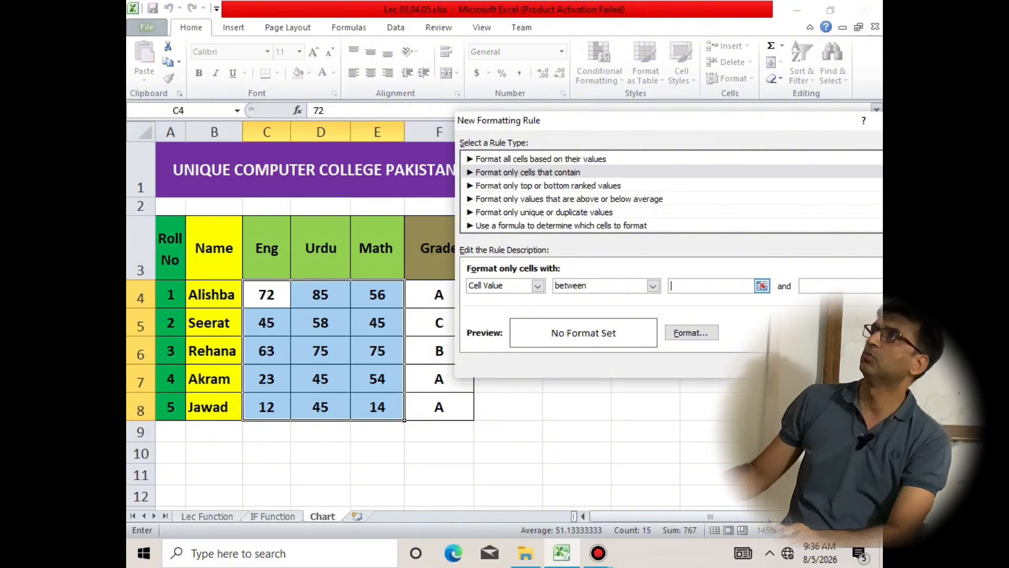
text(50)
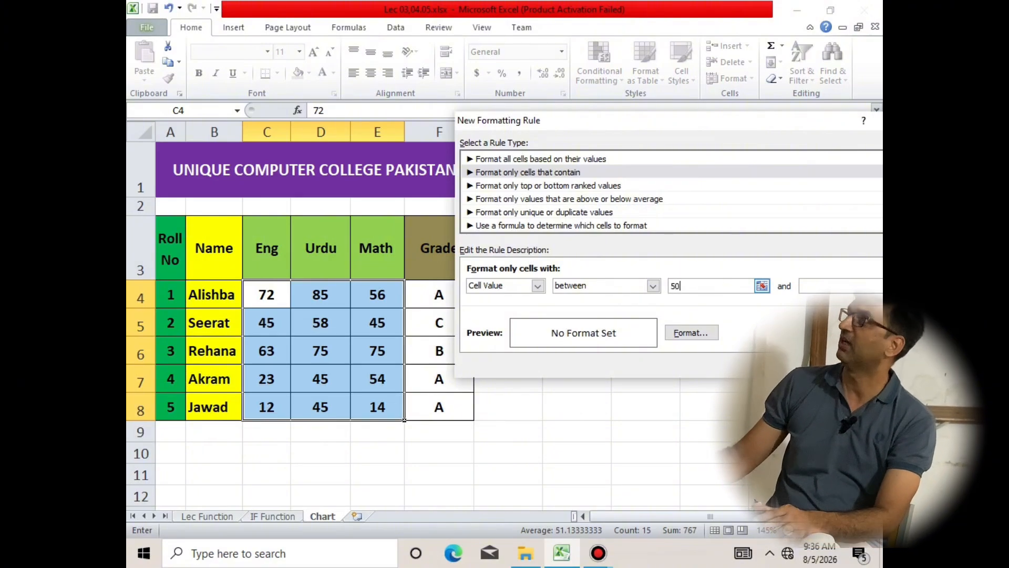
key(Tab)
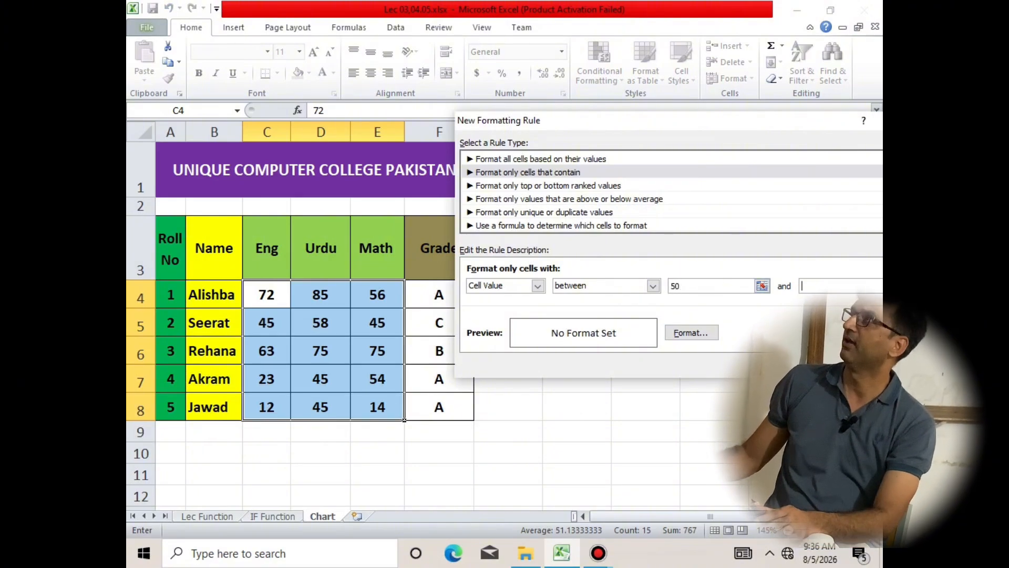
text(100)
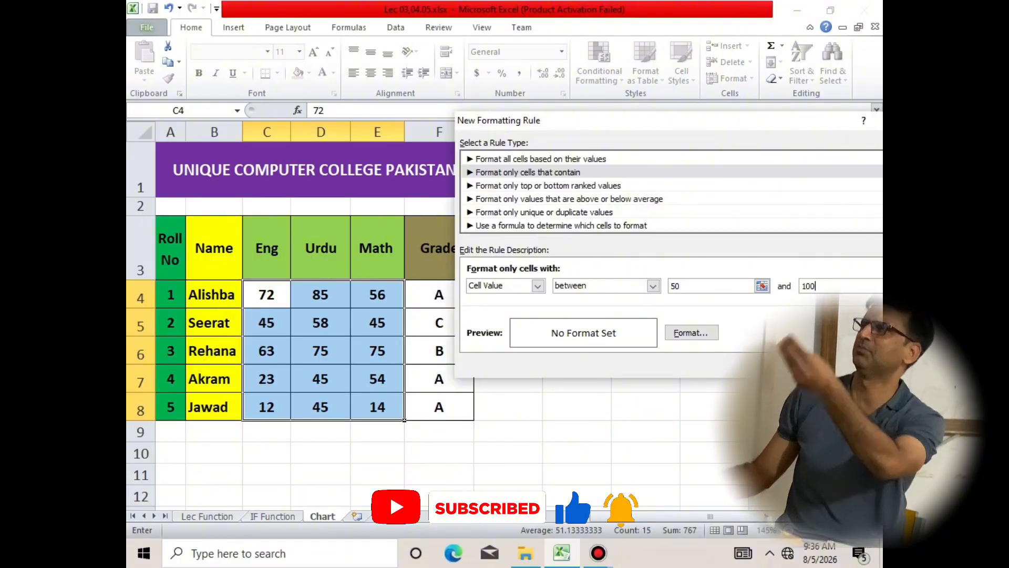
Step: Give the rule a yellow background fill and apply it to the marks
click(691, 332)
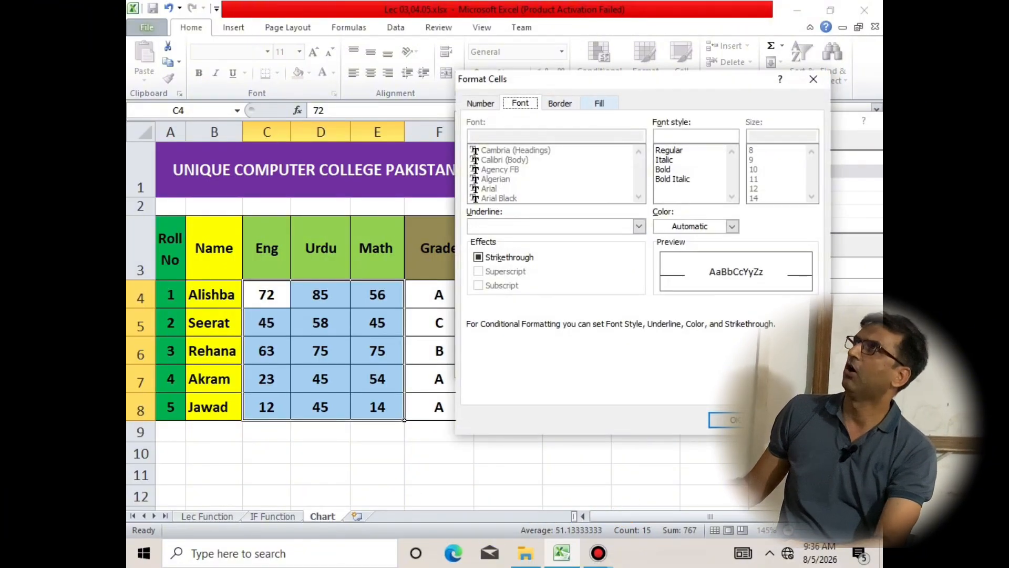
click(599, 103)
click(520, 248)
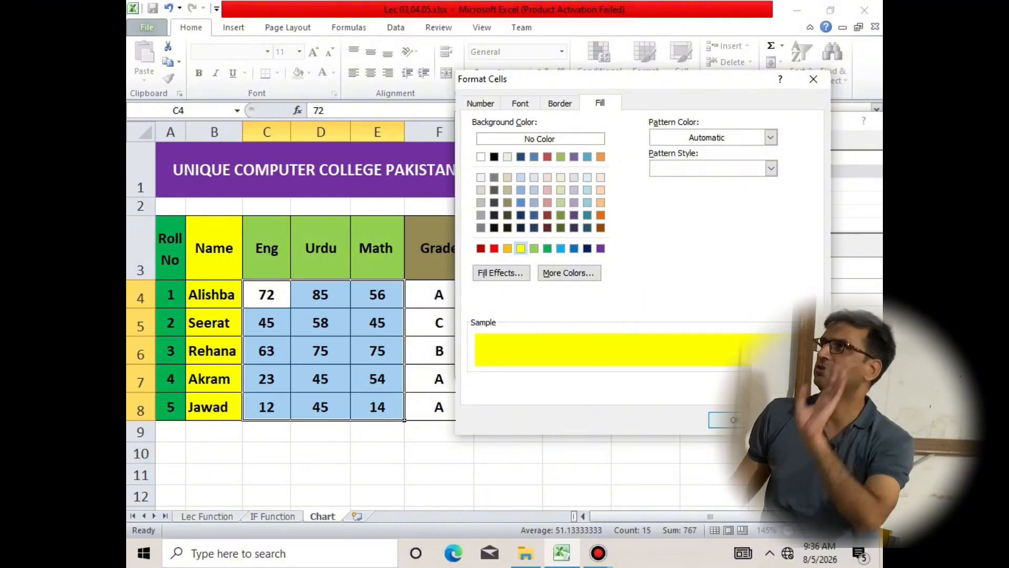
click(735, 420)
click(815, 364)
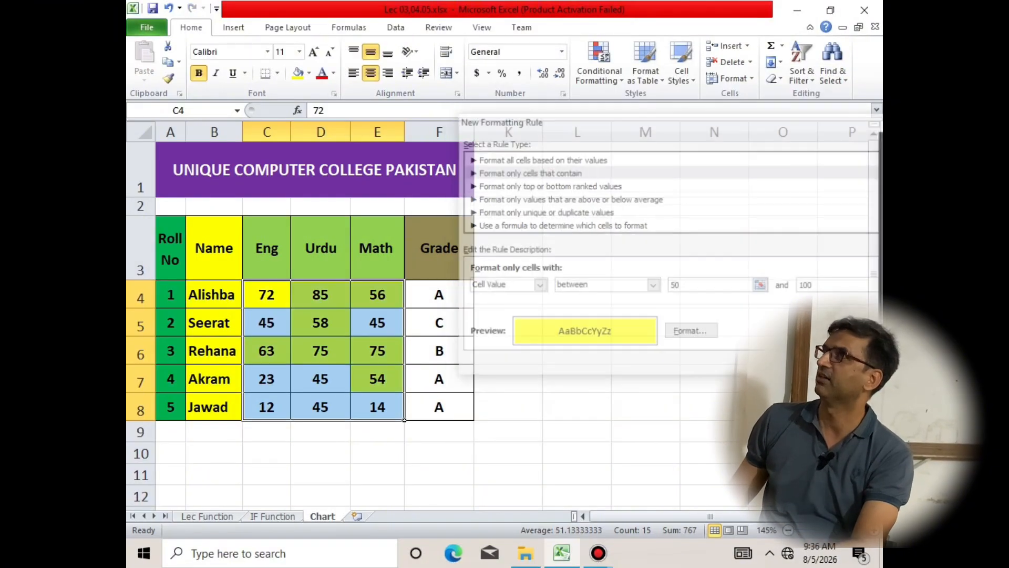
click(509, 474)
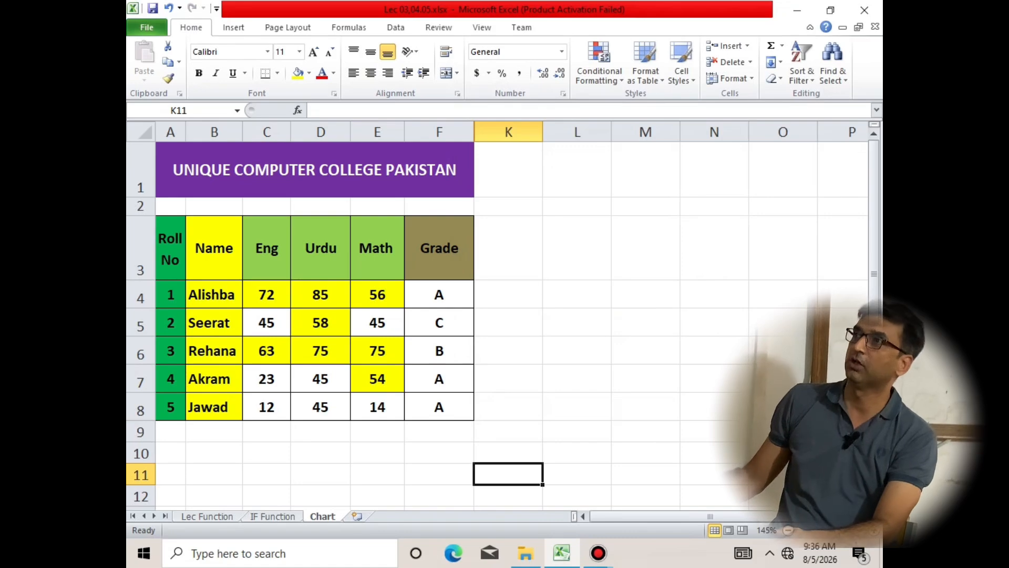
Step: Set the Eng mark of roll number 5 in C8 to 55 to test the rule
click(266, 406)
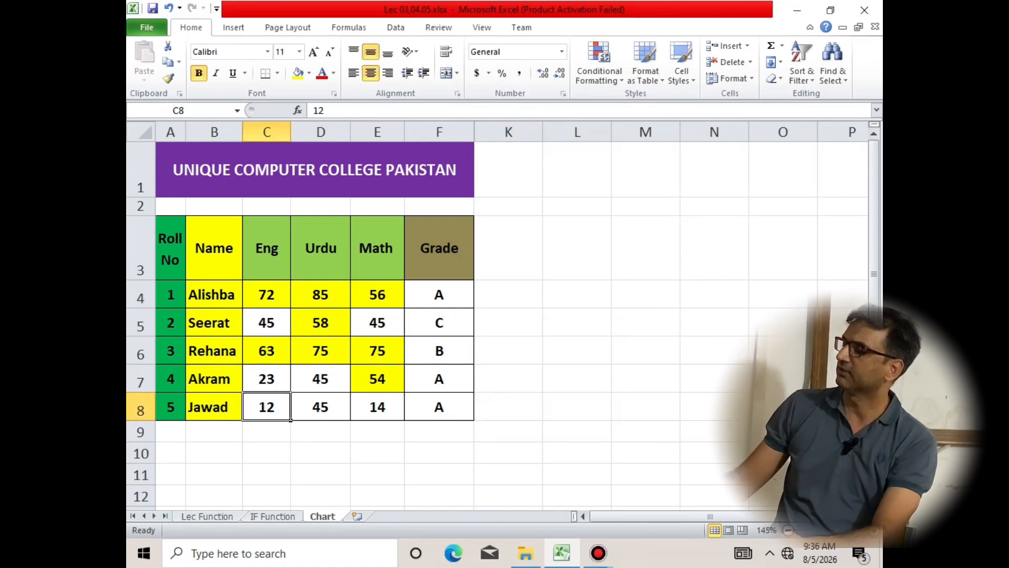
text(55)
key(Return)
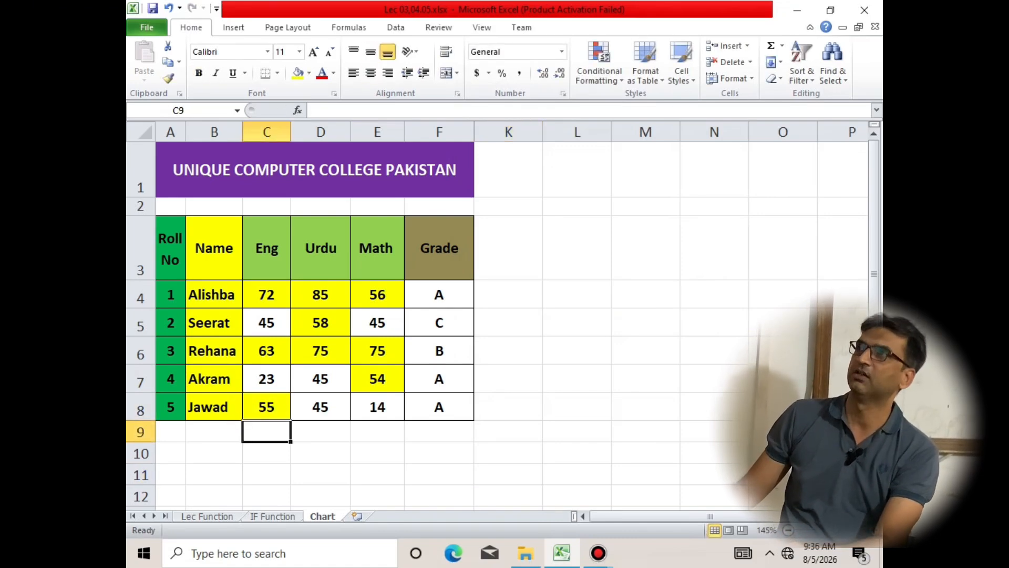
Step: Set the Urdu mark of roll number 5 in D8 to 65
key(Up)
key(Right)
text(65)
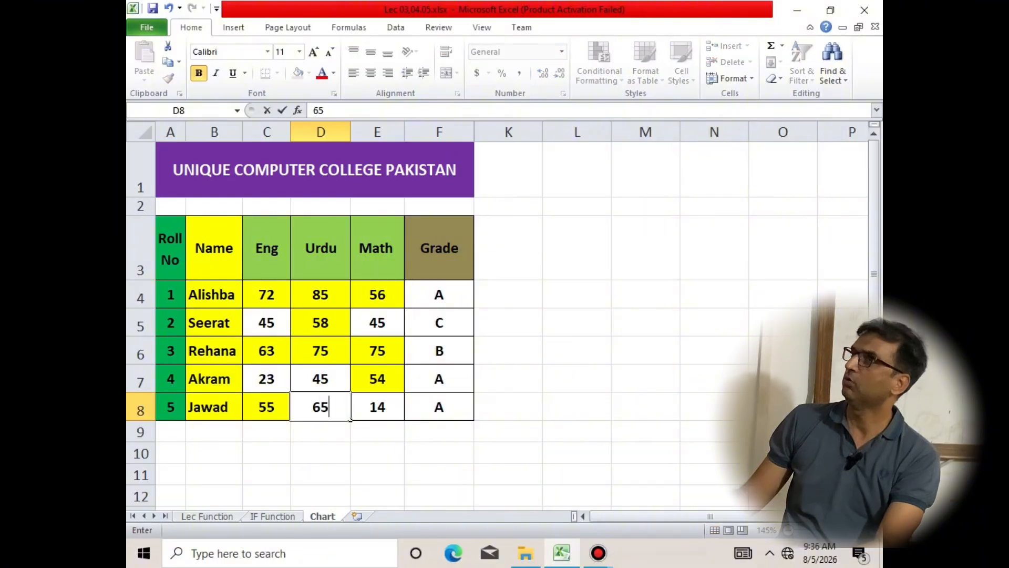
key(Return)
Step: Set the Urdu mark of roll number 5 in D8 to 12
key(Up)
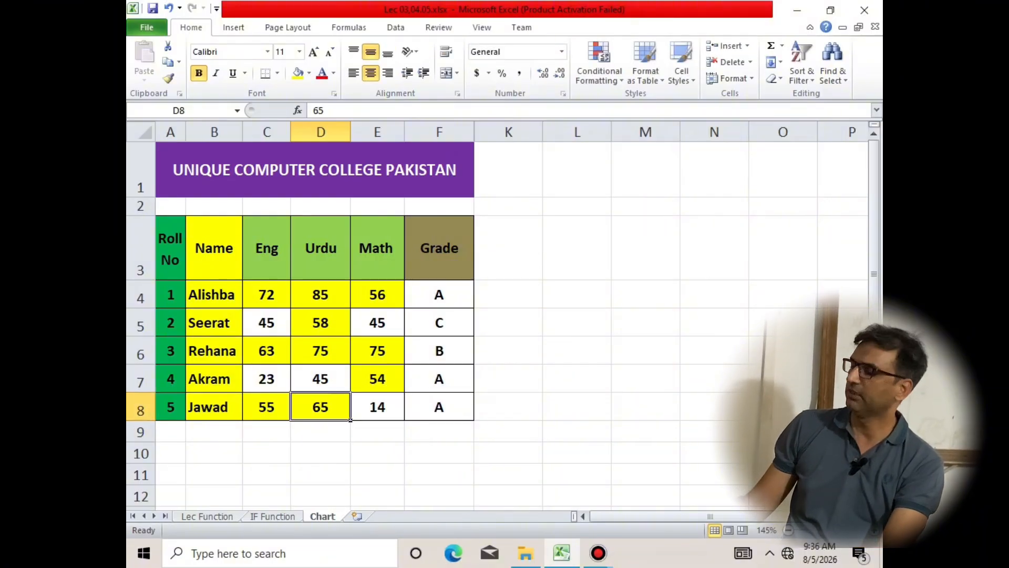
text(12)
key(Return)
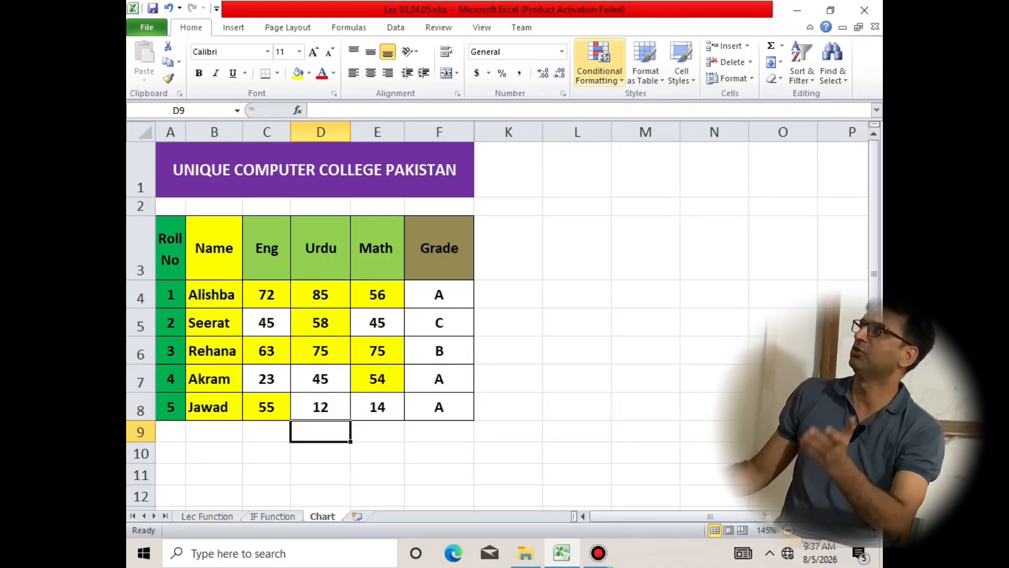
Step: Examine the rule types offered for a new formatting rule, including top or bottom ranked, average, duplicate and formula rules, and cancel
click(599, 63)
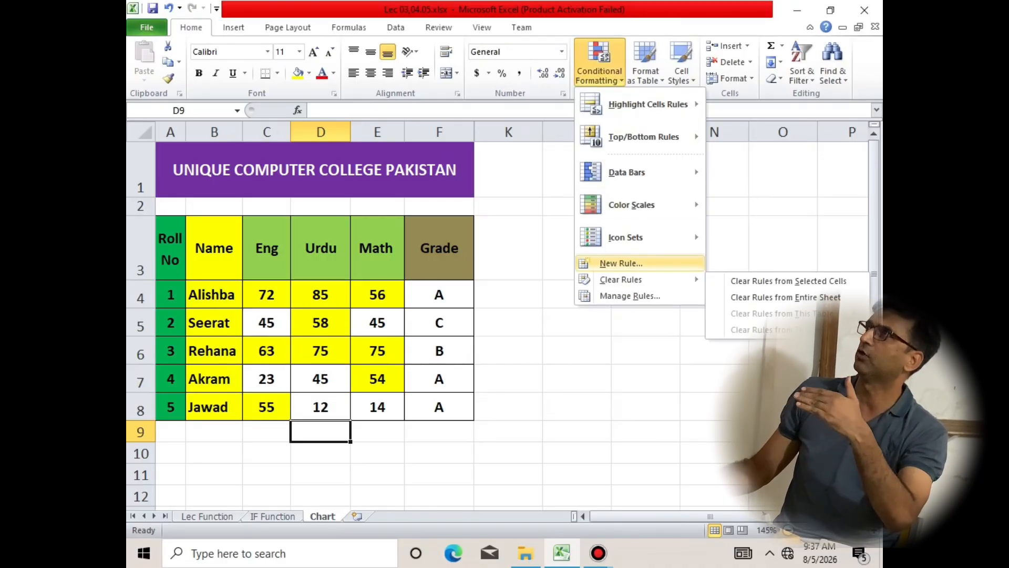
click(620, 263)
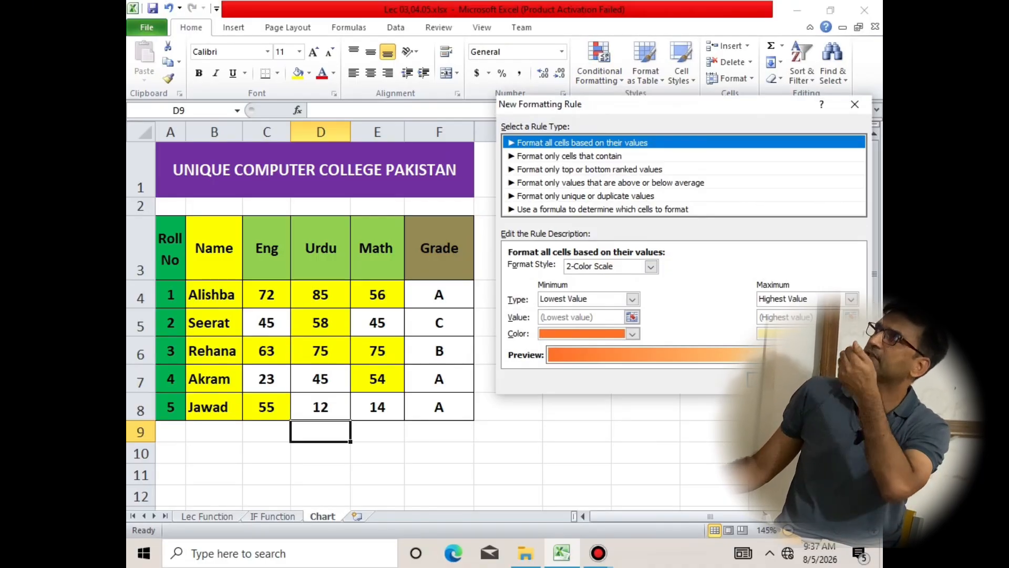
click(569, 156)
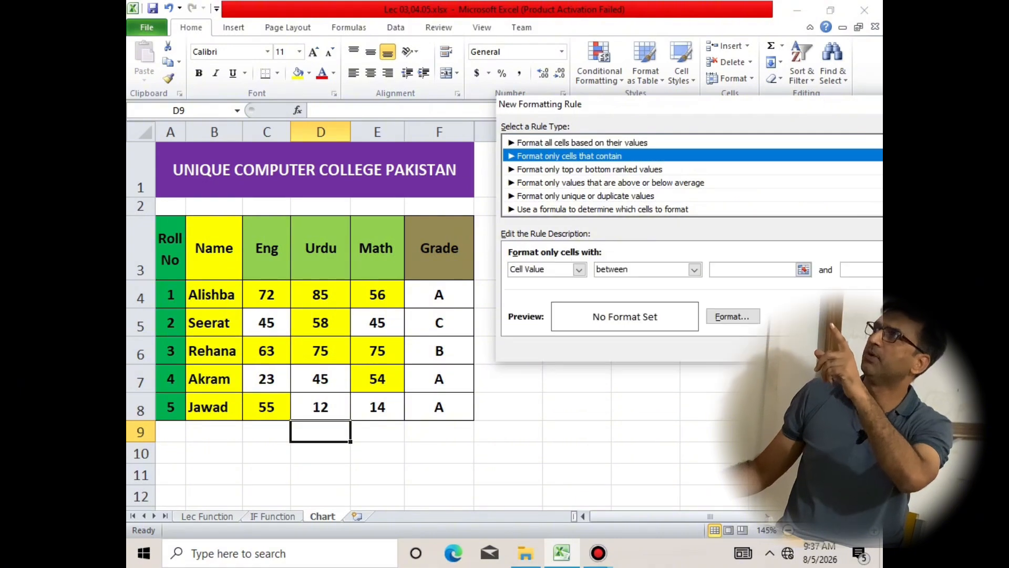
click(589, 169)
click(610, 183)
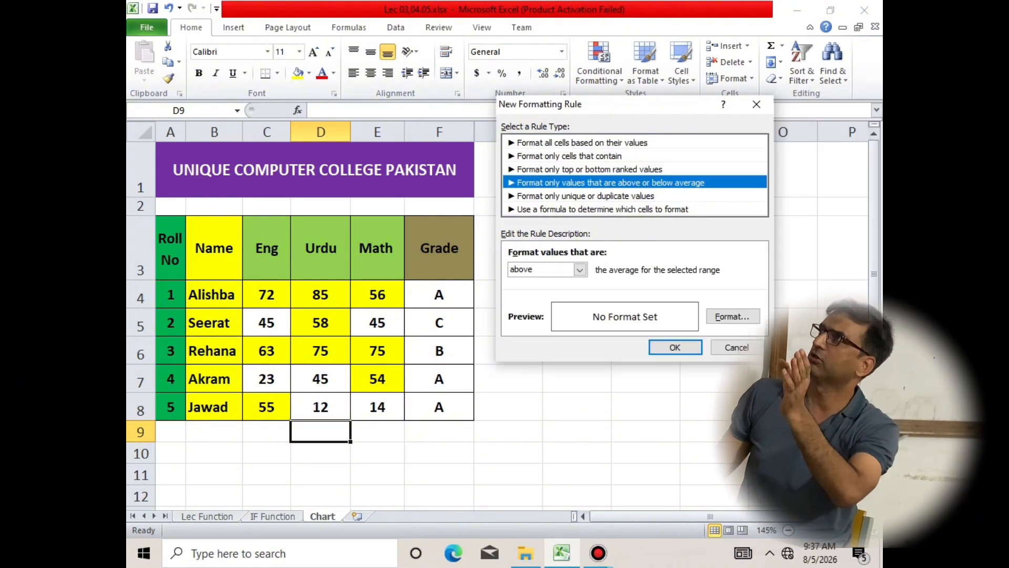
click(603, 210)
click(586, 196)
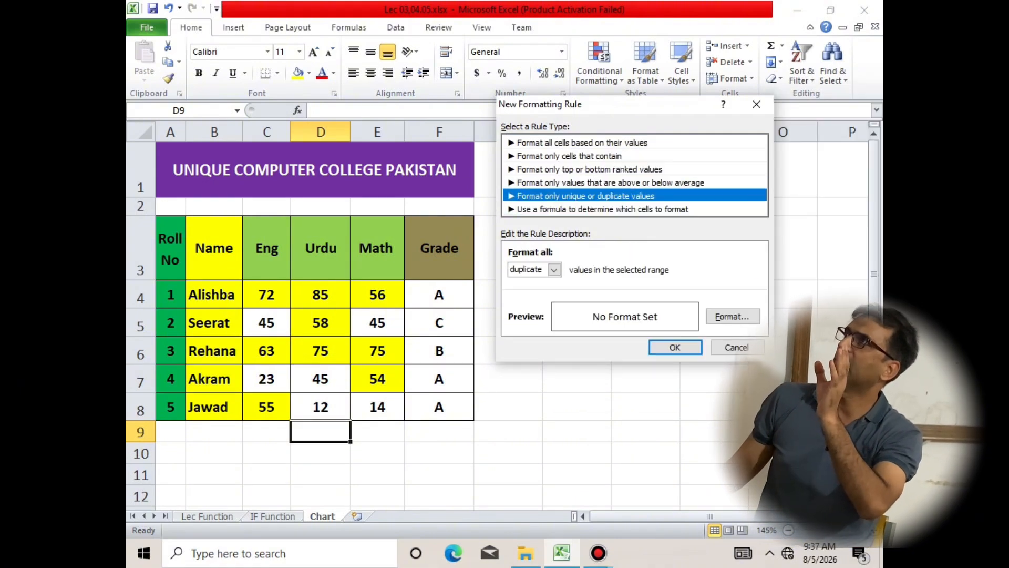
click(589, 170)
click(582, 143)
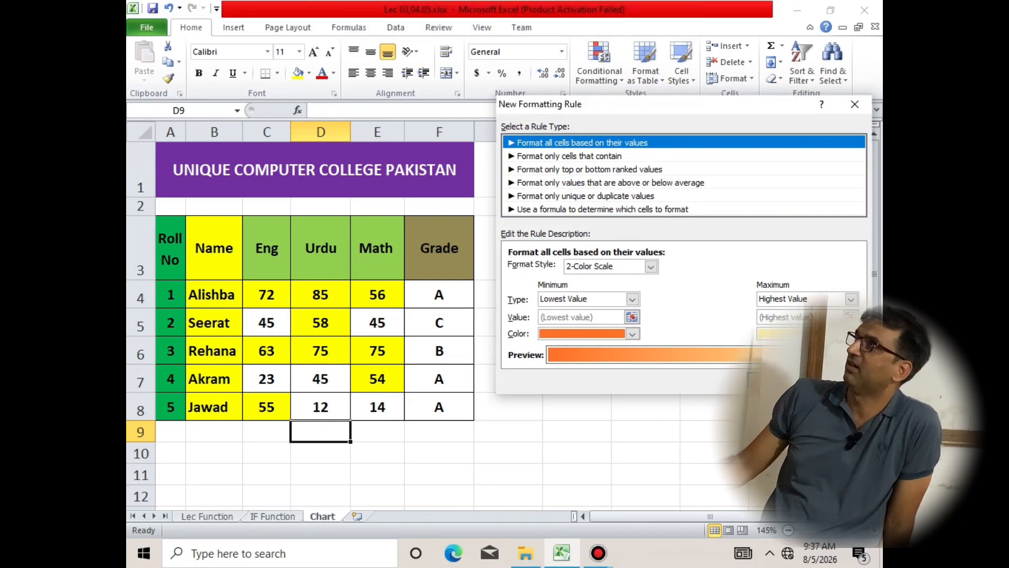
click(837, 380)
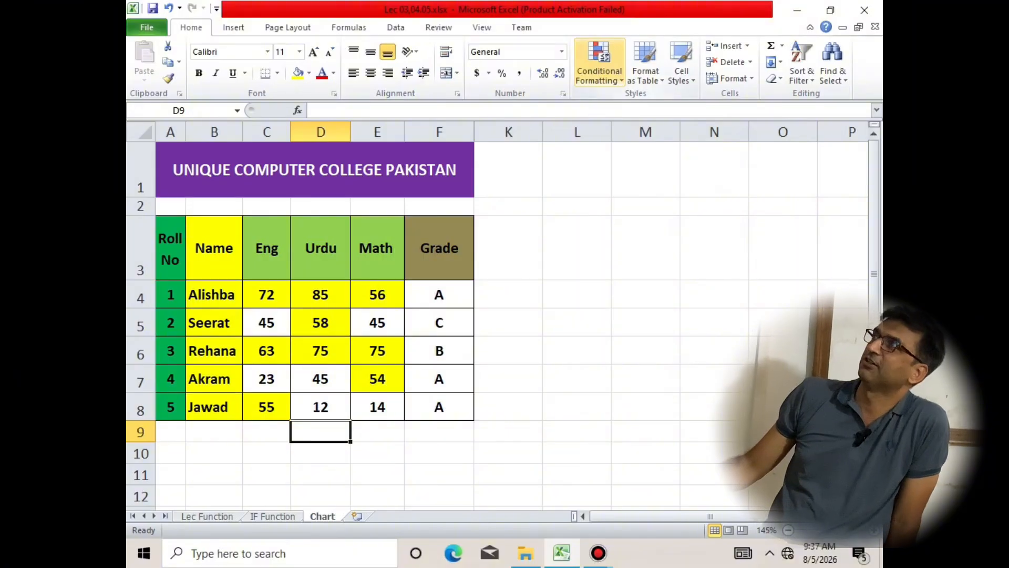
click(599, 73)
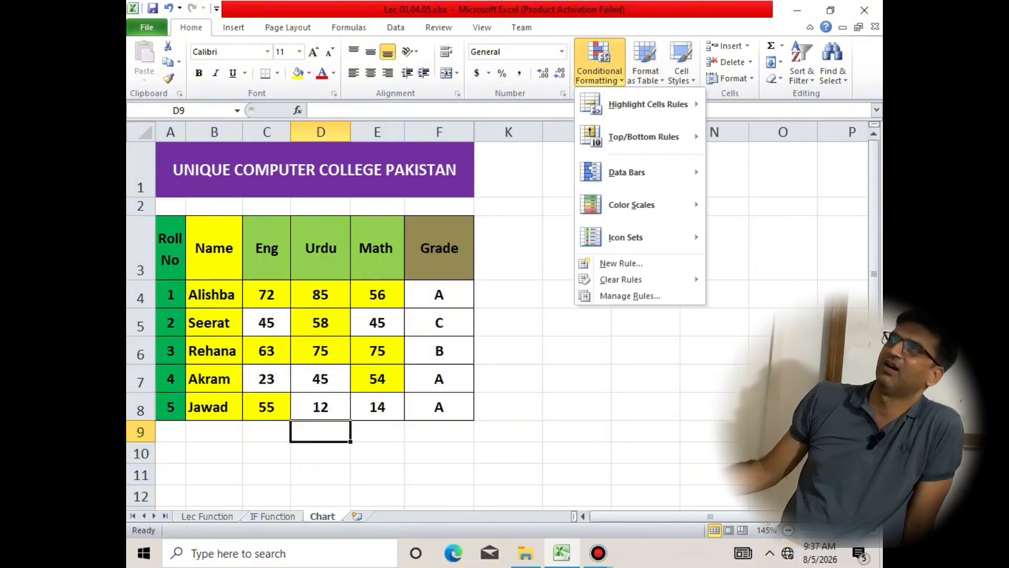
click(378, 454)
click(439, 476)
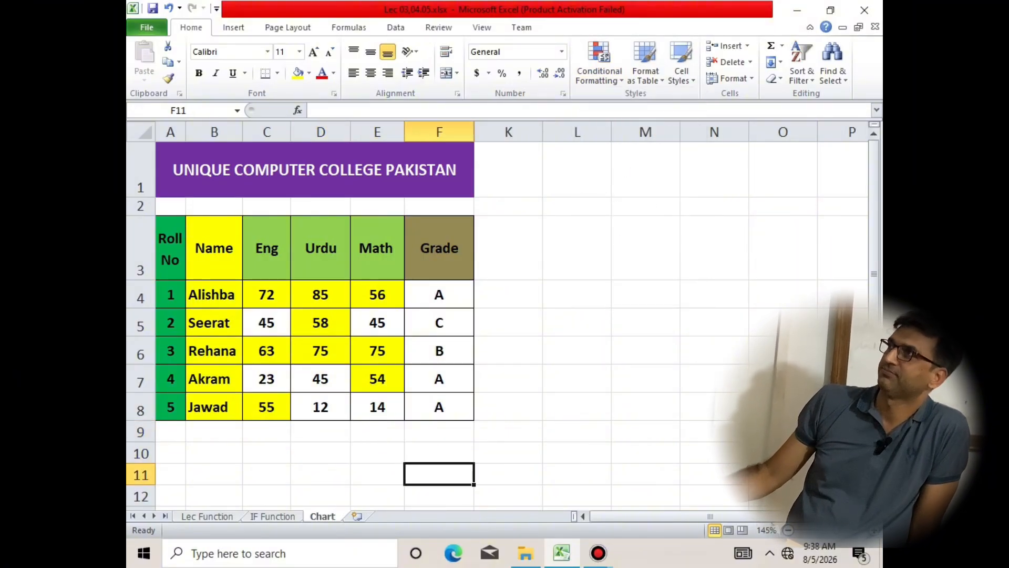
click(598, 553)
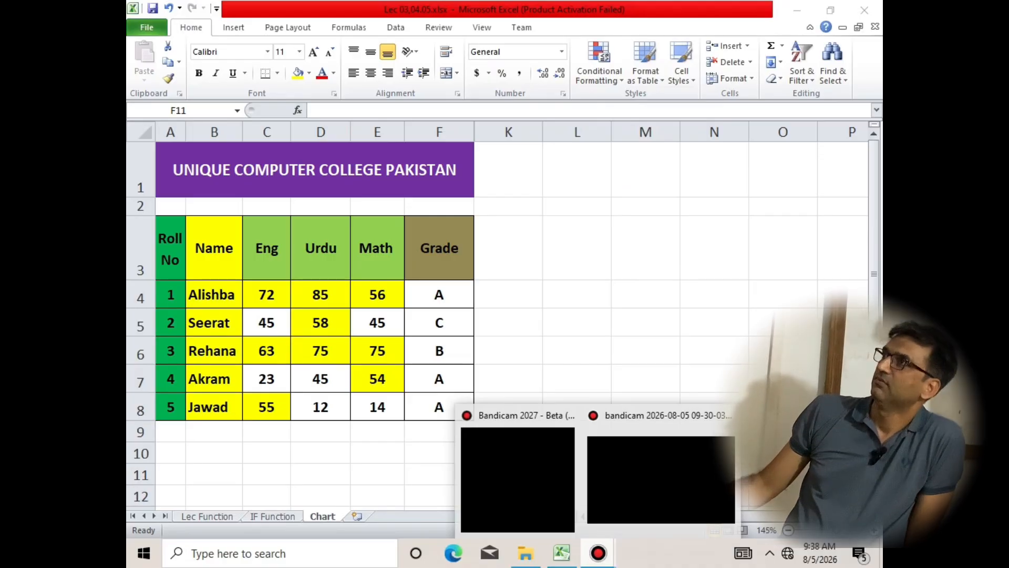